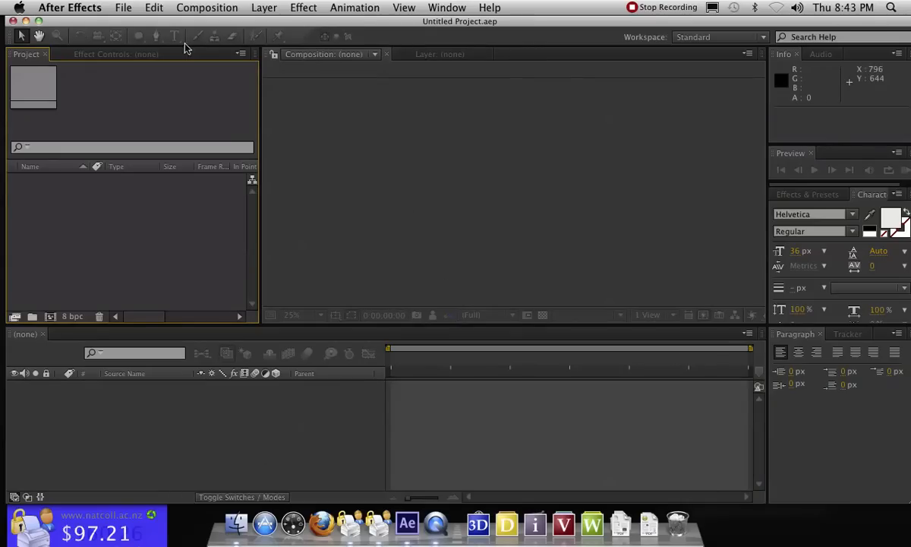
- Import Auckland_skyline.jpg and nik green screen dv.mov together from the AFTER EFFECTS CLASS folder as footage
double_click(126, 216)
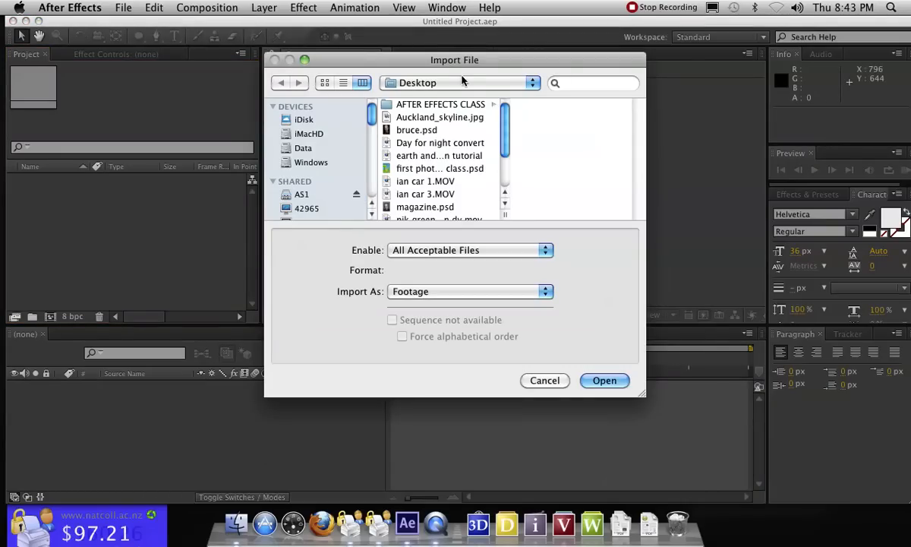
scroll(455, 175, "down", 3)
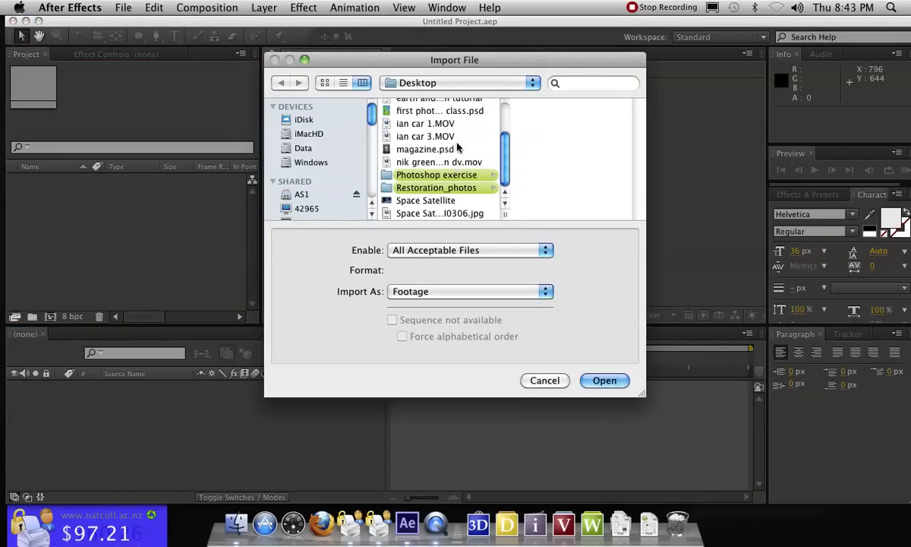
scroll(458, 148, "up", 3)
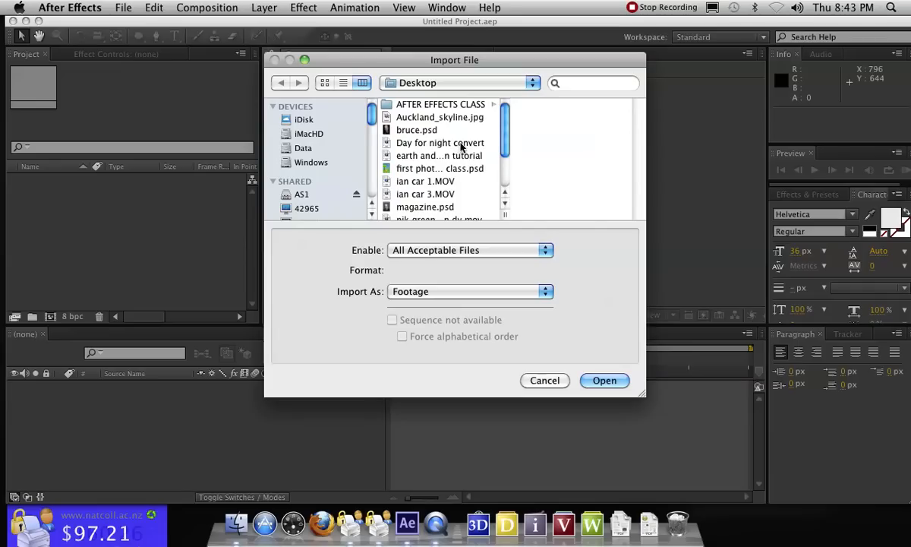
left_click(440, 106)
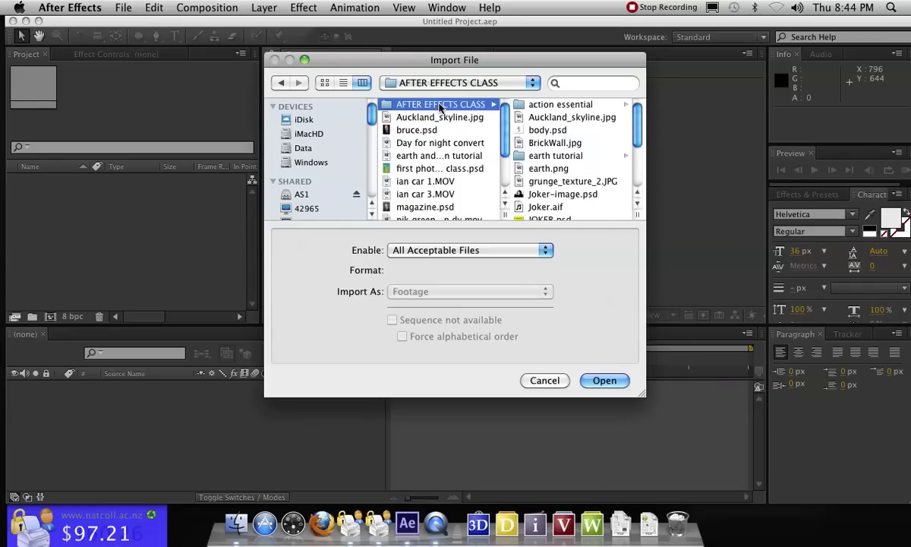
left_click(580, 119)
scroll(448, 171, "down", 3)
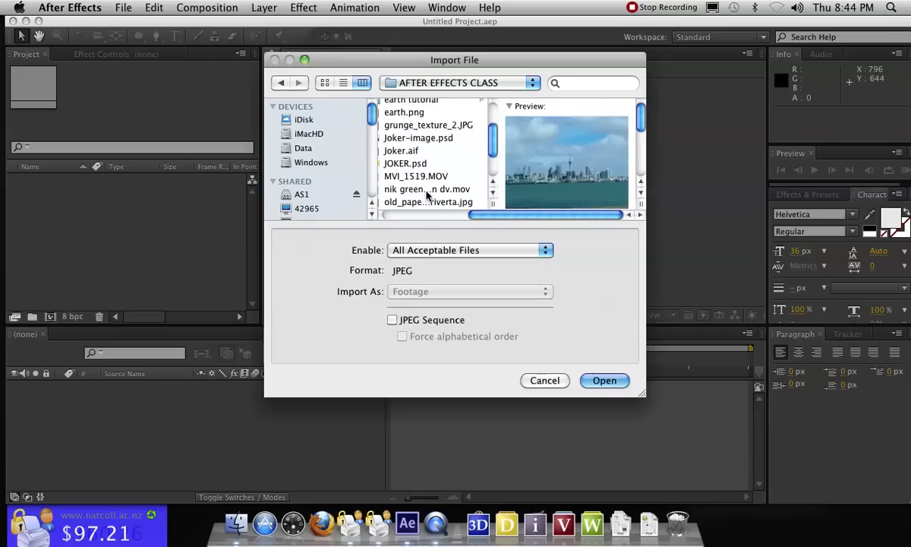
left_click(426, 190)
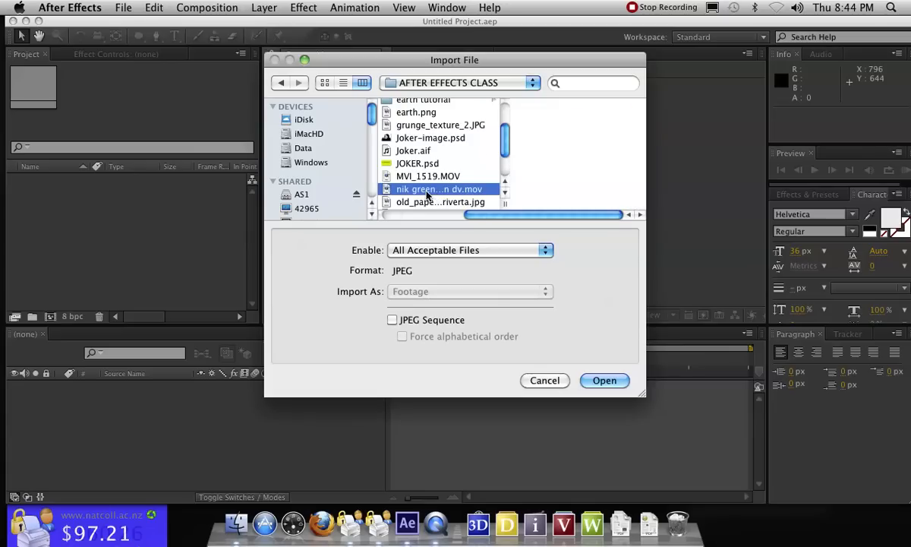
left_click(587, 381)
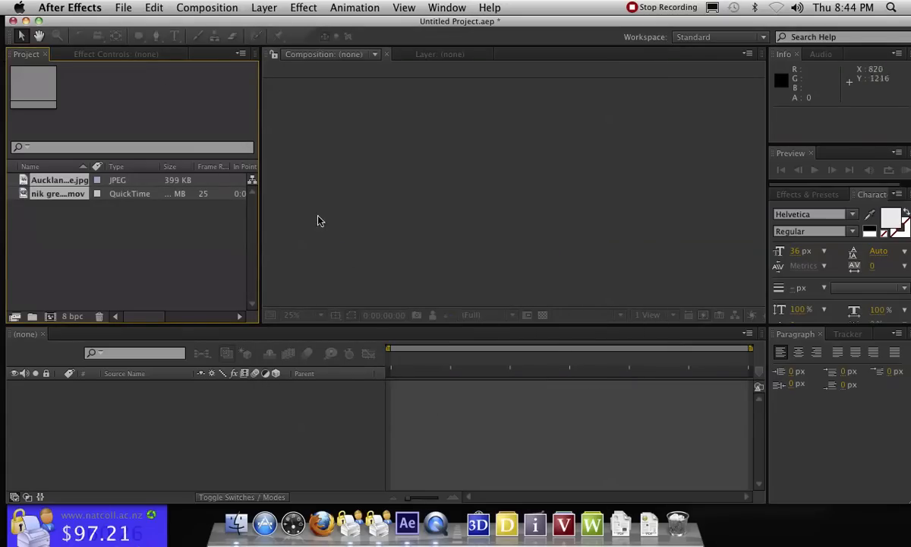
- Create a new composition from the nik green screen dv.mov footage so that it matches the clip's settings
left_click(144, 227)
left_click(68, 182)
left_click(54, 194)
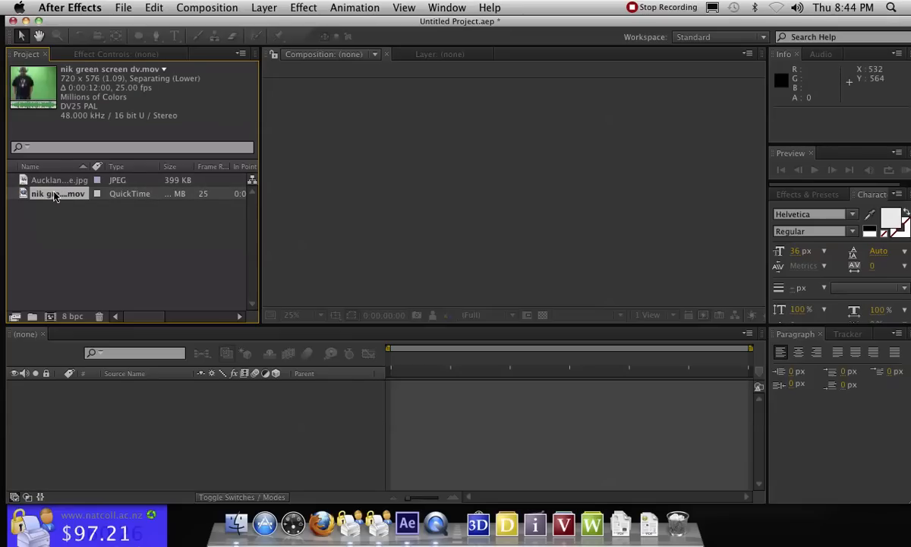
left_click(48, 208)
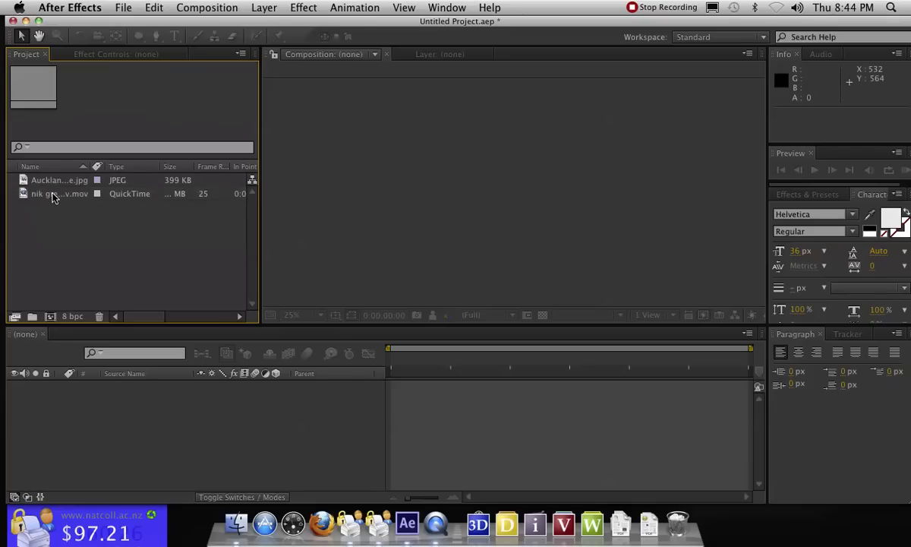
left_click(53, 196)
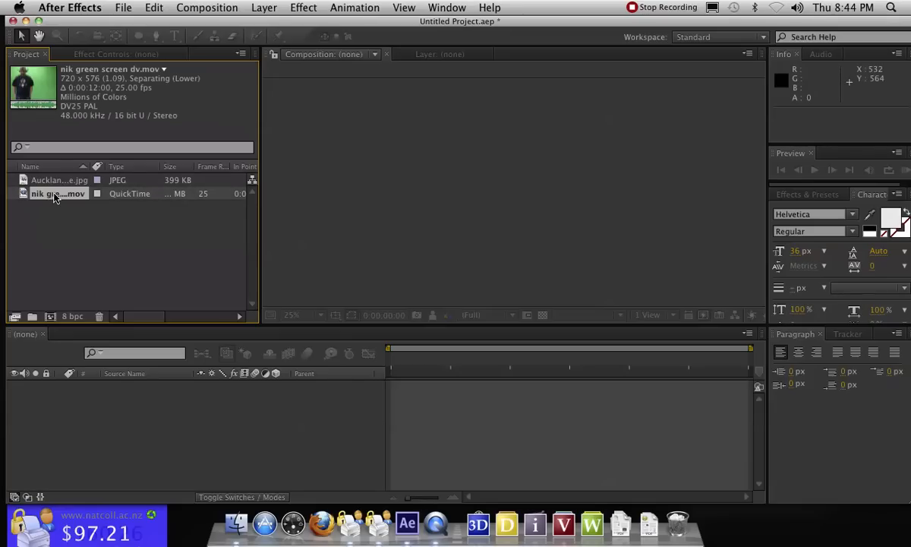
left_click_drag(54, 196, 49, 317)
left_click_drag(54, 196, 50, 316)
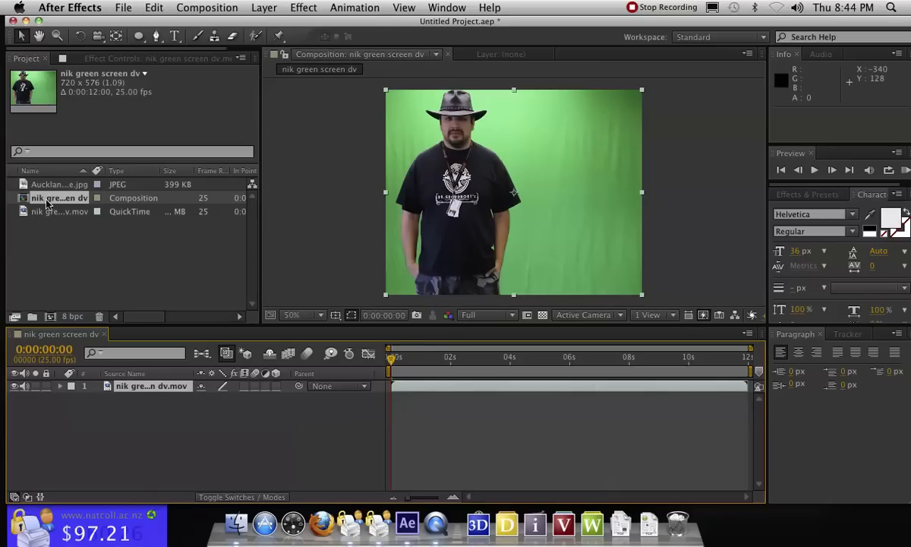
- Add Auckland_skyline.jpg to the composition above the green screen footage and move it up to position about 342, 216
left_click_drag(64, 187, 96, 384)
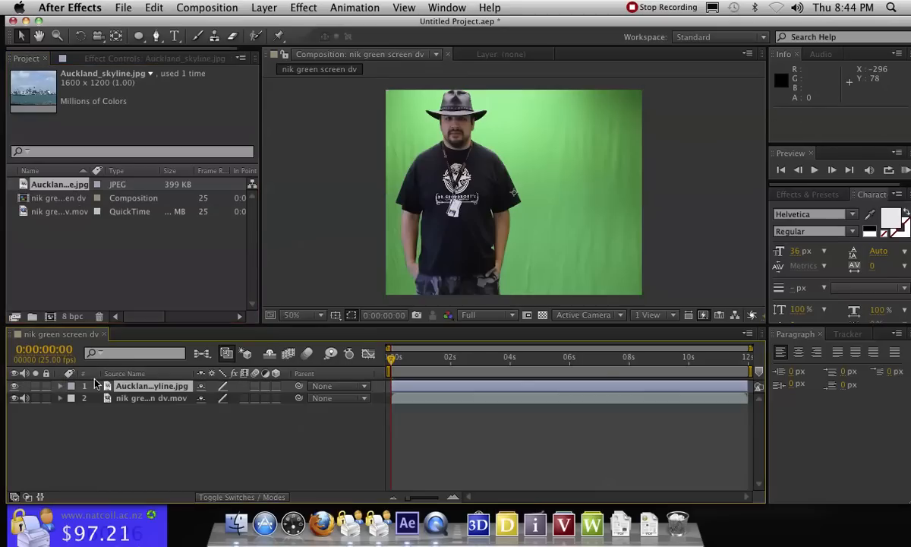
left_click(563, 260)
left_click_drag(563, 260, 564, 225)
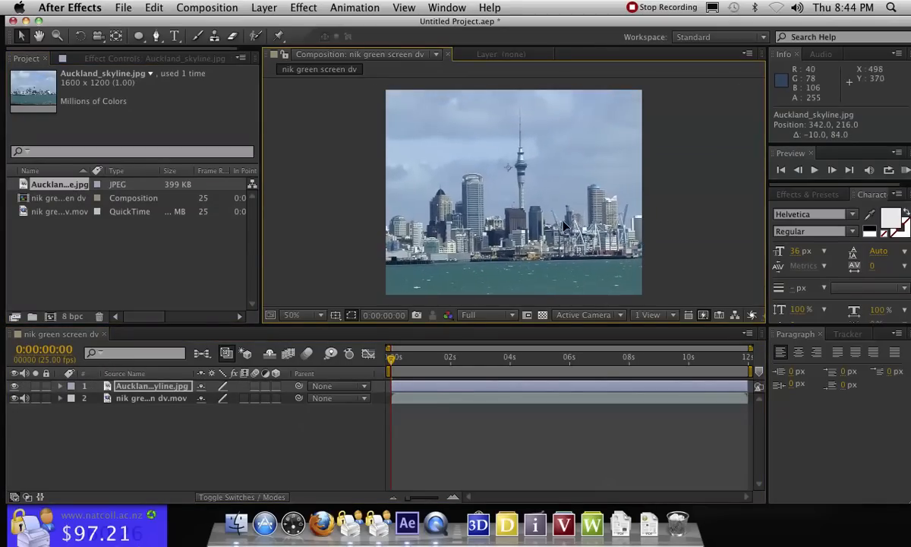
- Scale the skyline layer down proportionally to about 63%
key("comma")
key("comma")
key("comma")
key("comma")
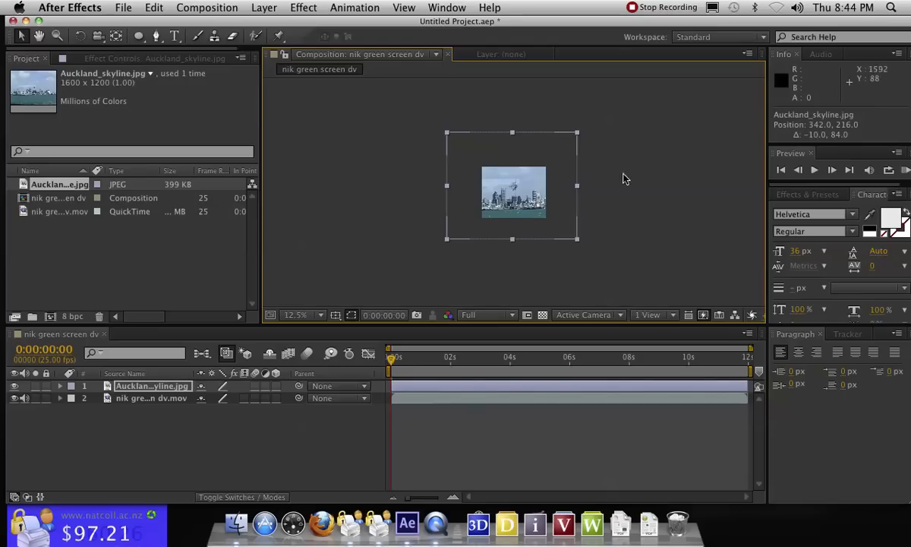
key("period")
key("comma")
key("period")
key("h")
mouse_move(543, 153)
left_mouse_down()
mouse_move(552, 182)
mouse_move(549, 168)
left_mouse_up()
key("v")
left_click_drag(649, 300, 601, 271)
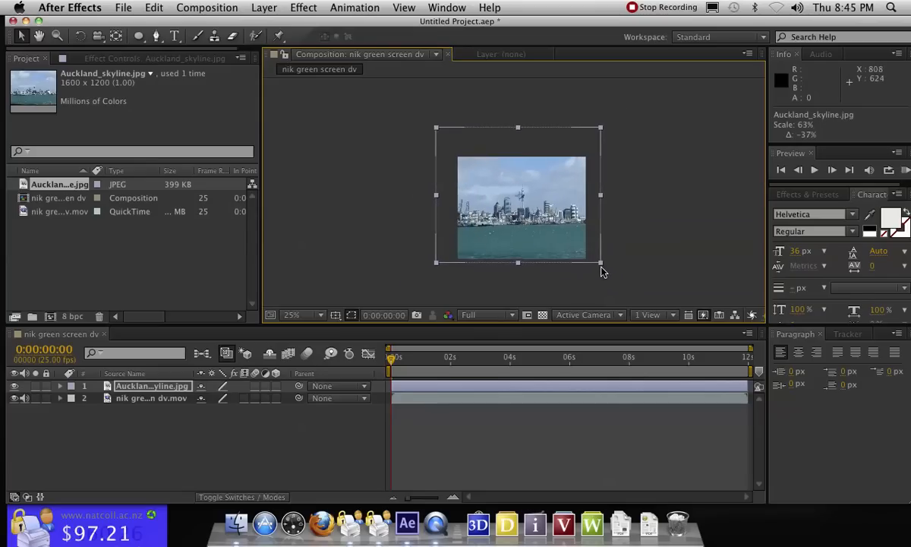
- Move the skyline layer down to position about 354, 304 and scale it proportionally to about 53%
left_click_drag(567, 209, 570, 226)
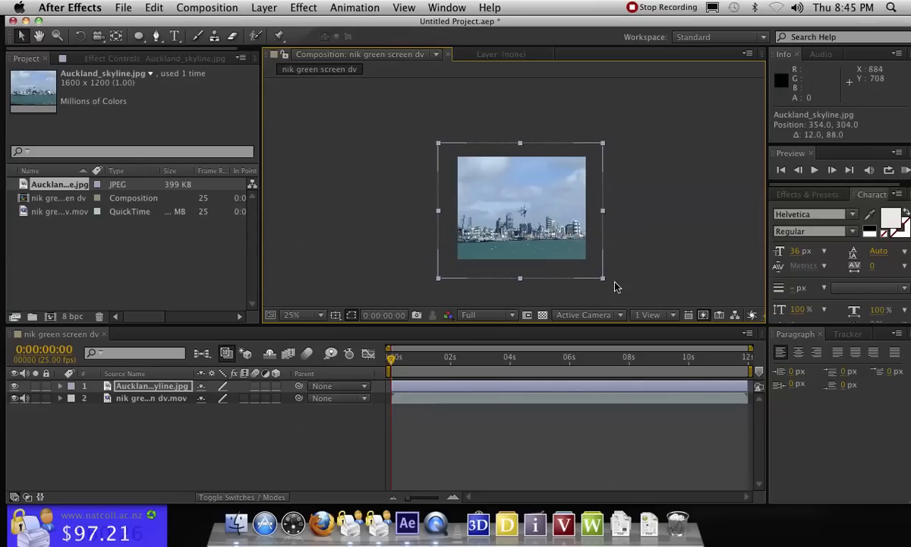
left_click_drag(606, 280, 591, 272)
scroll(555, 221, "up", 2)
scroll(556, 221, "down", 2)
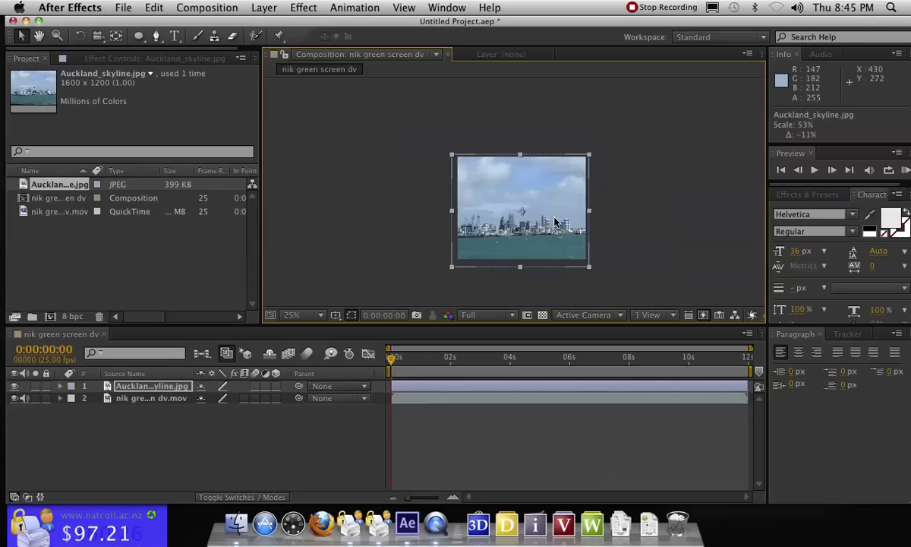
- Reorder the layers so the skyline image sits beneath the green screen footage
left_click_drag(148, 391, 150, 411)
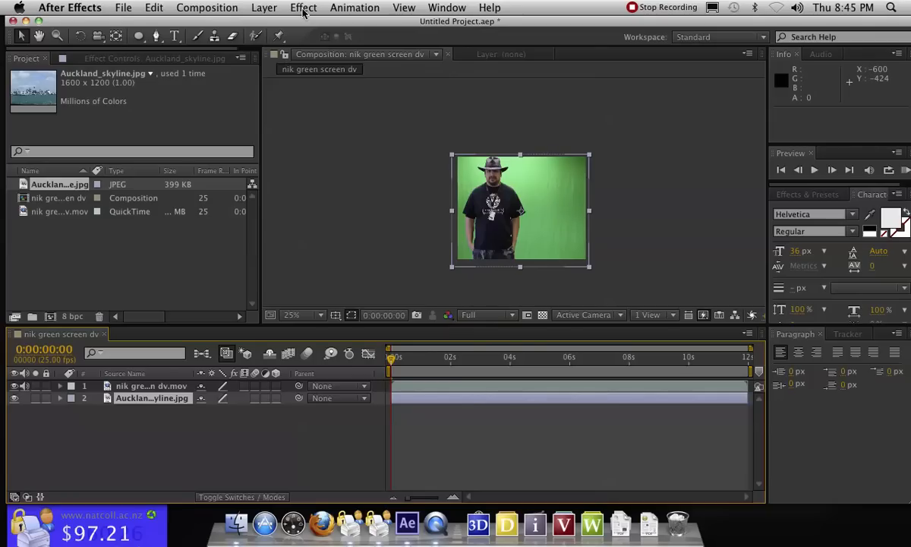
scroll(517, 211, "up", 2)
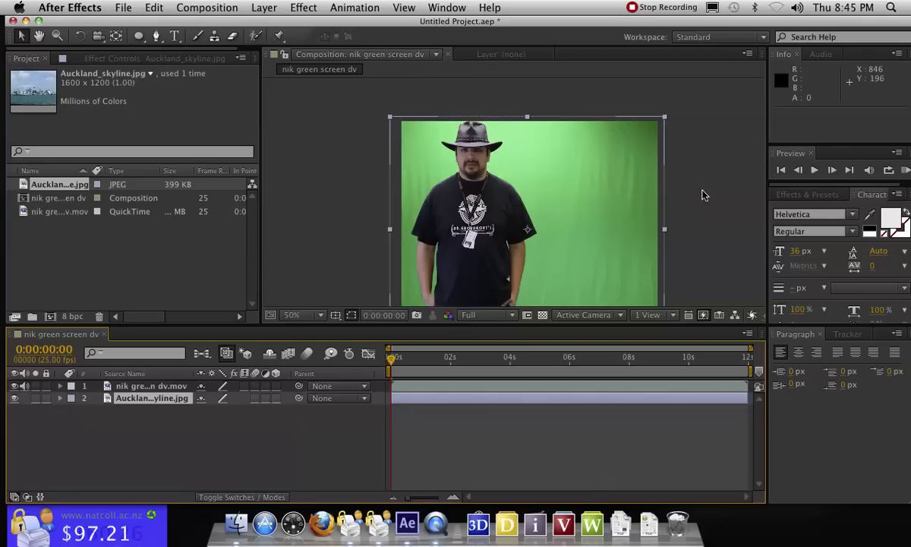
key("space")
left_click_drag(716, 246, 695, 214)
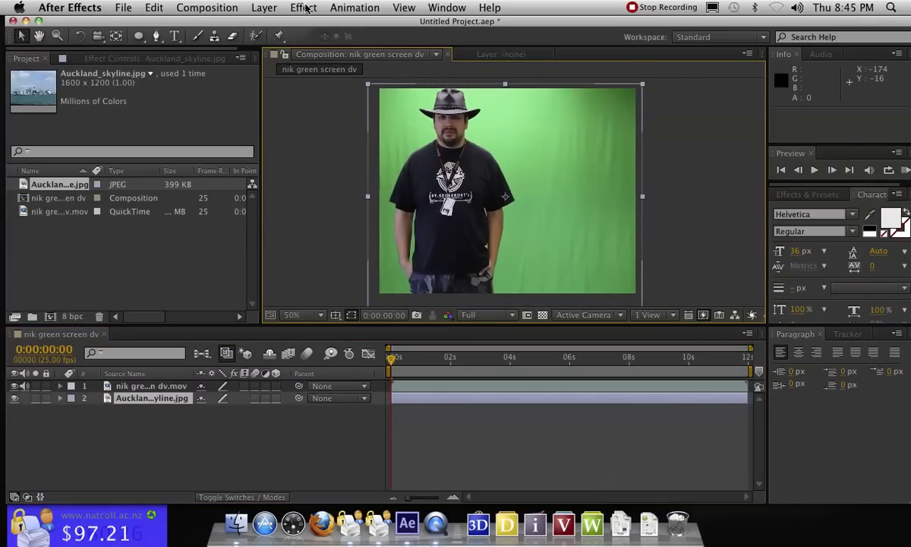
- Apply the Keylight (1.2) effect to the green screen footage and sample the green backdrop beside the man as the Screen Colour
left_click(148, 385)
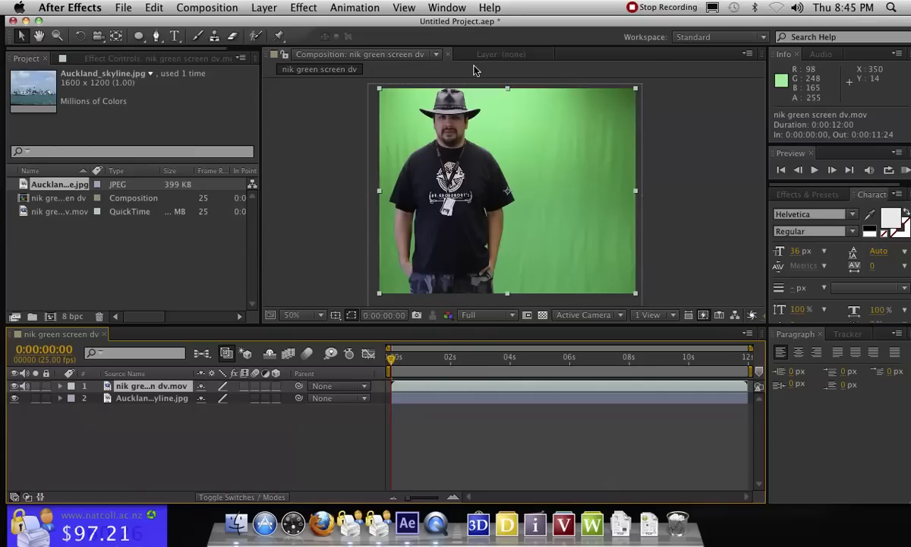
left_click(306, 9)
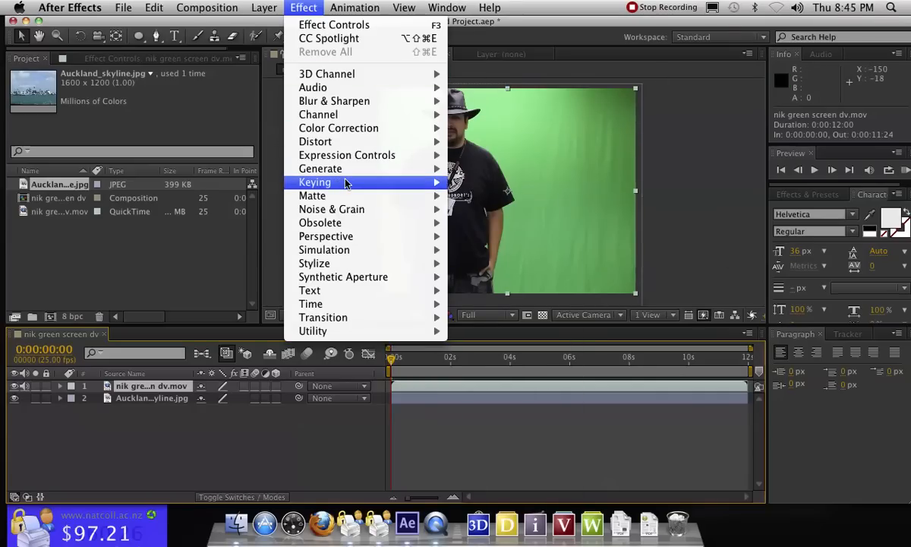
mouse_move(345, 183)
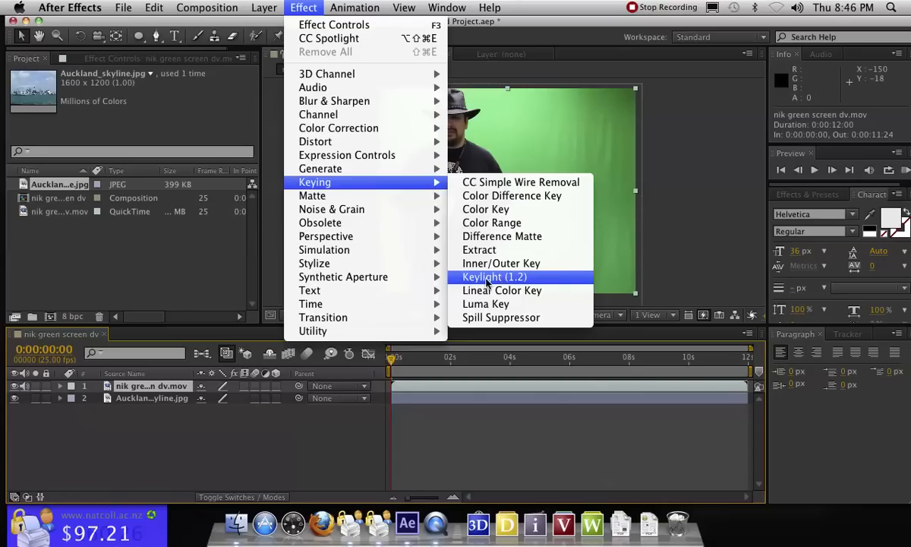
left_click(537, 276)
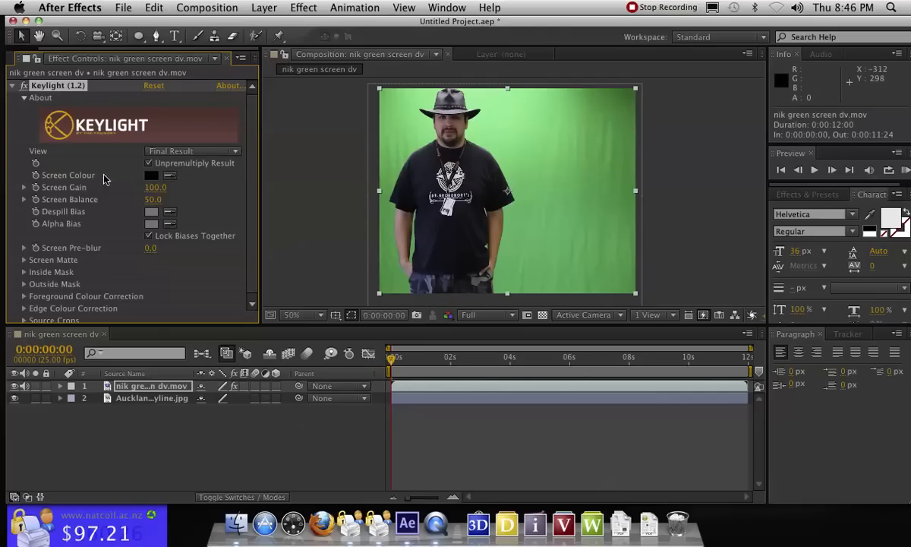
left_click(168, 175)
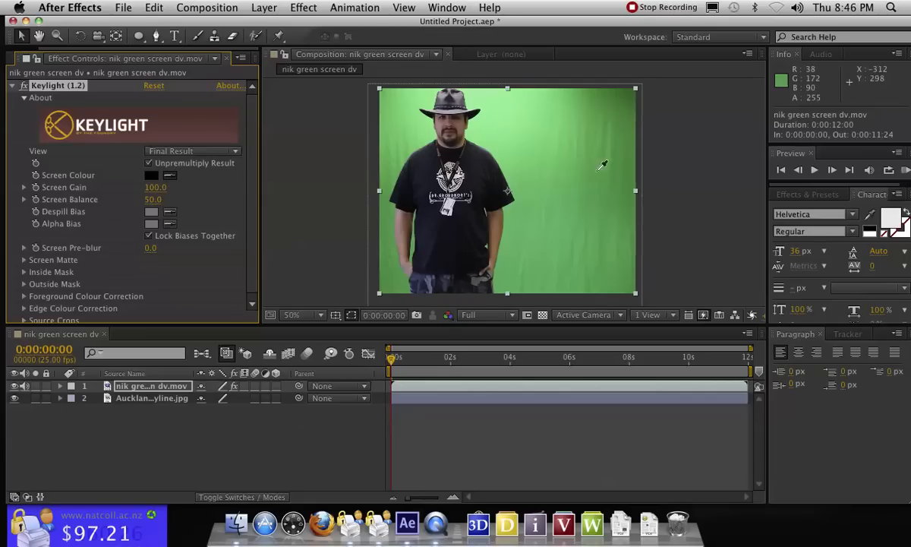
left_click(524, 161)
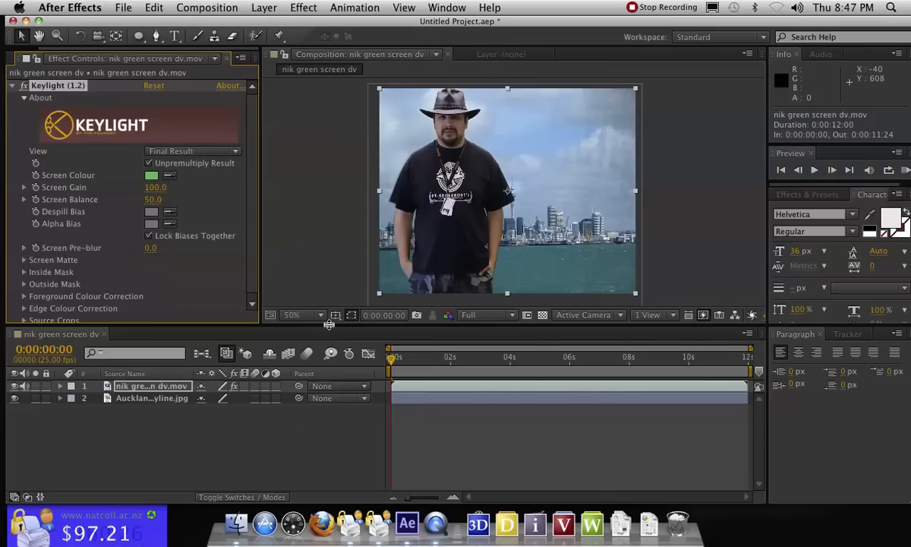
- Enlarge the composition and effect controls area by shrinking the timeline, and fit the composition frame to its viewer
left_click_drag(327, 331, 328, 393)
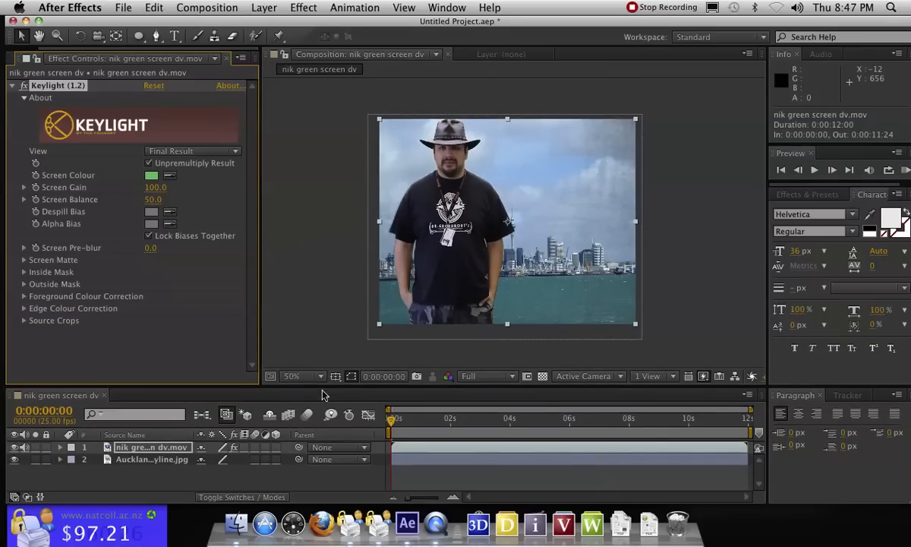
left_click(302, 375)
left_click(335, 279)
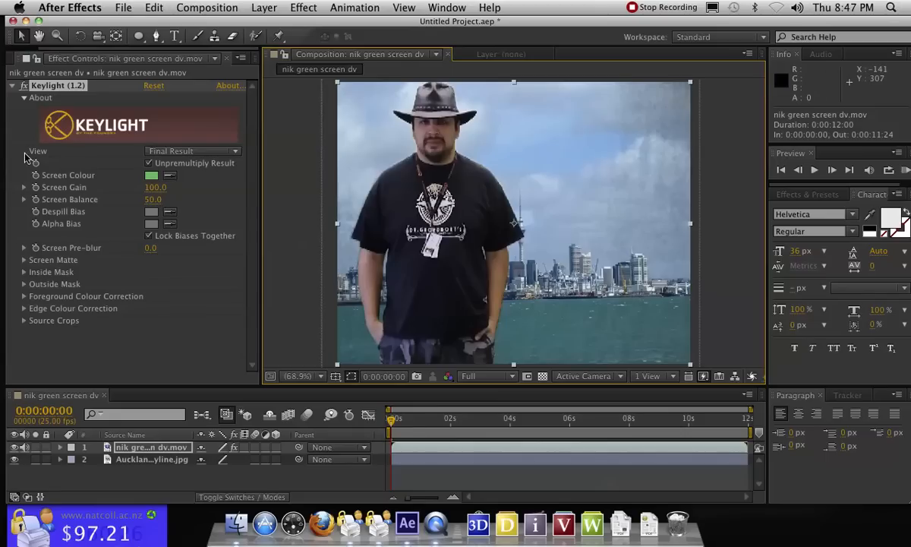
- Examine the footage in Keylight's Source view and its Source Alpha view
left_click(217, 152)
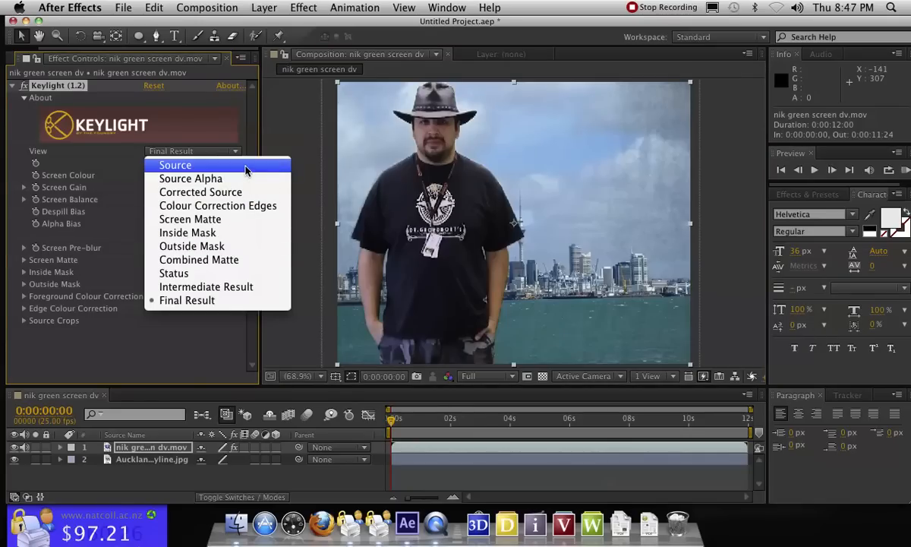
left_click(246, 167)
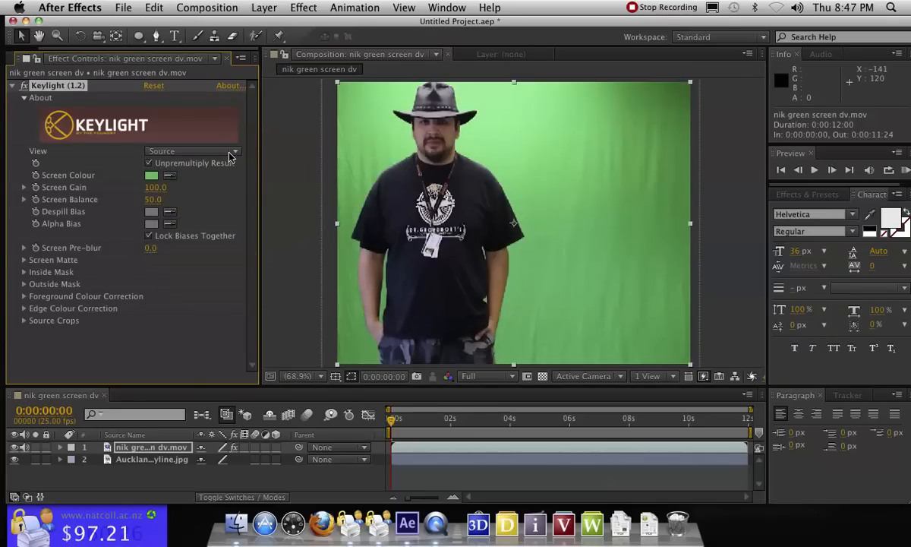
left_click(202, 152)
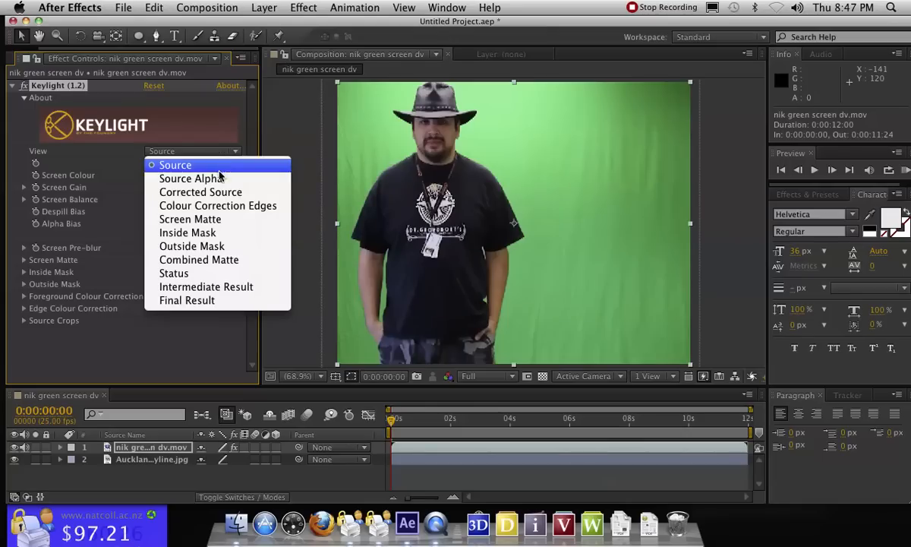
left_click(225, 179)
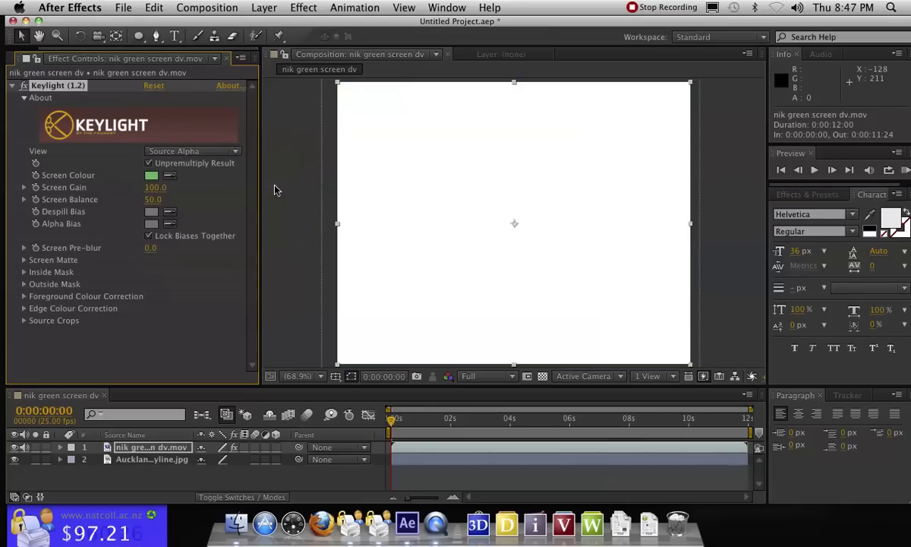
- Set Keylight's view to Screen Matte and expand the effect's Screen Matte settings
left_click(228, 153)
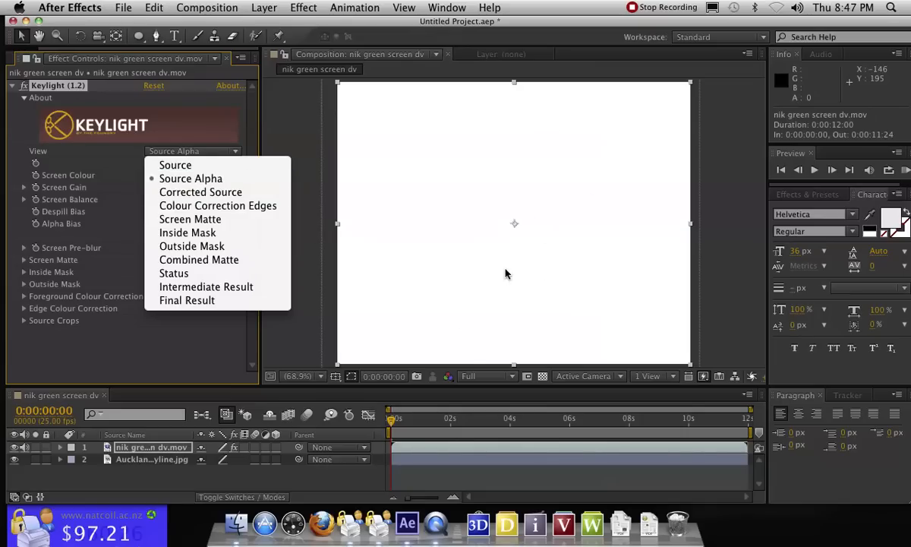
left_click(233, 222)
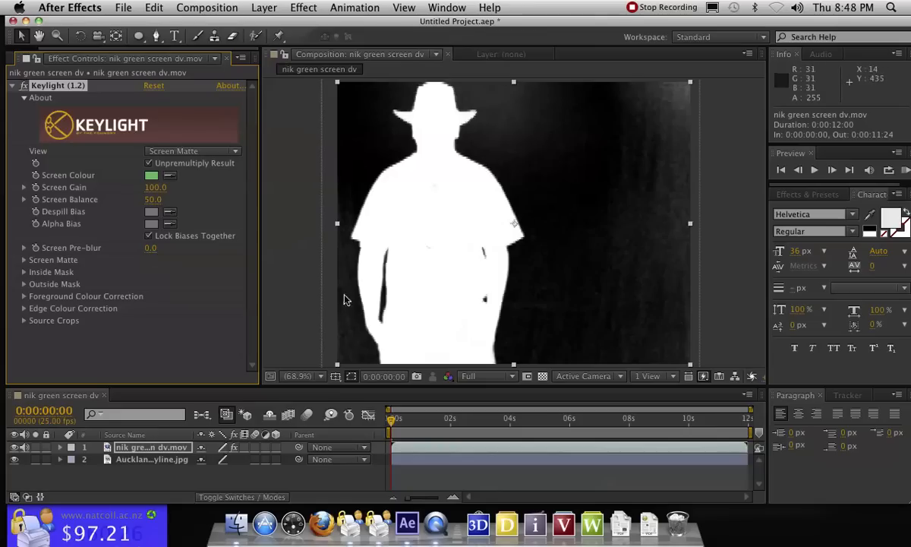
left_click(25, 260)
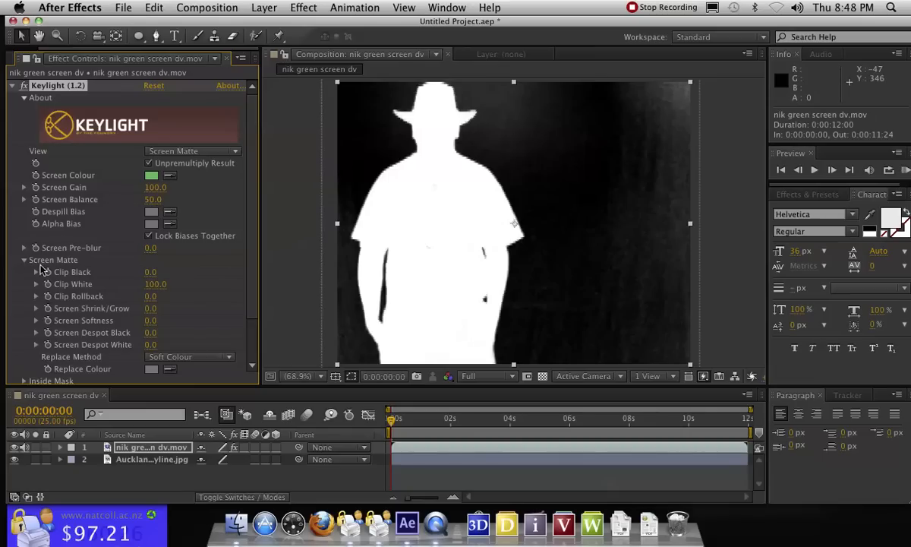
- Raise Clip Black to 42.3 in the Screen Matte settings, leaving Clip White at 100
left_click(35, 272)
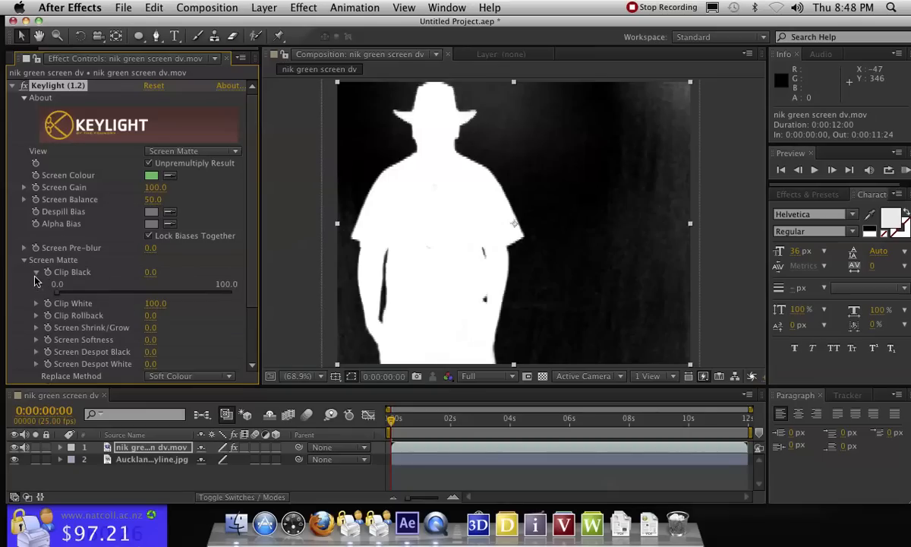
left_click_drag(55, 295, 102, 303)
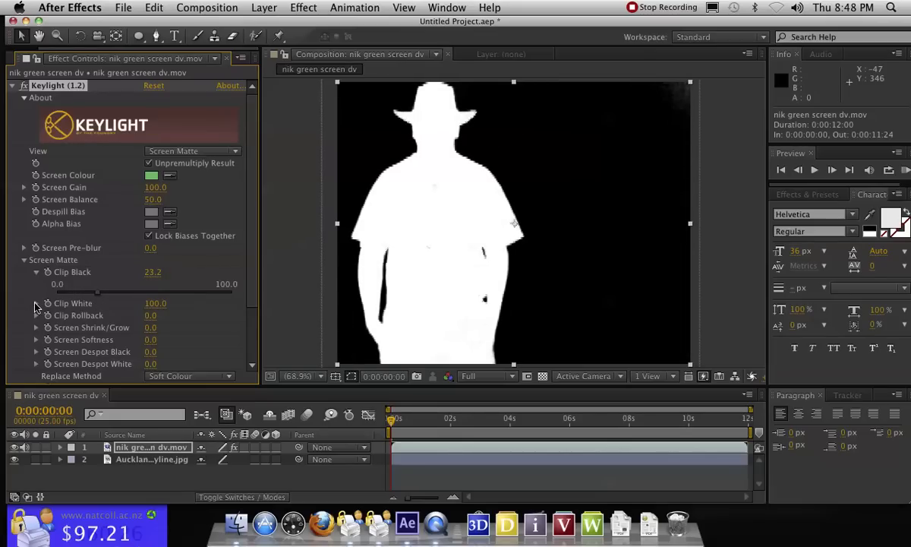
left_click(35, 303)
mouse_move(232, 324)
left_mouse_down()
mouse_move(131, 336)
mouse_move(282, 334)
mouse_move(187, 335)
mouse_move(234, 326)
left_mouse_up()
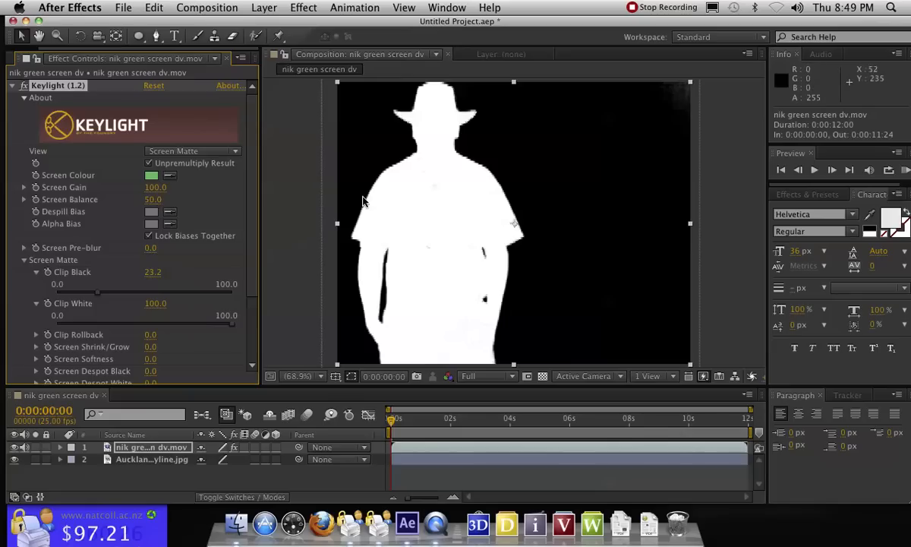
left_click_drag(97, 294, 130, 294)
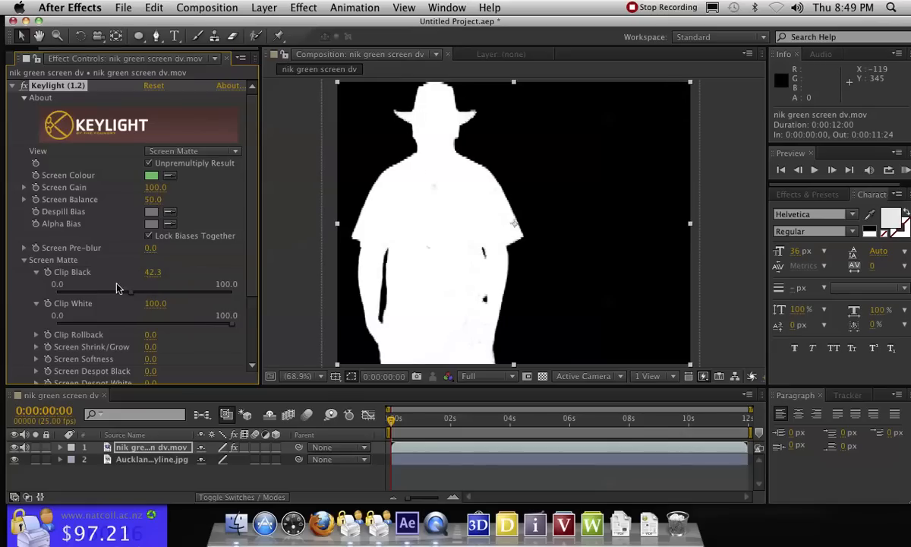
- Switch Keylight's view to Final Result and adjust Clip Black to 46.7 and Clip White to 64.2
left_click(212, 152)
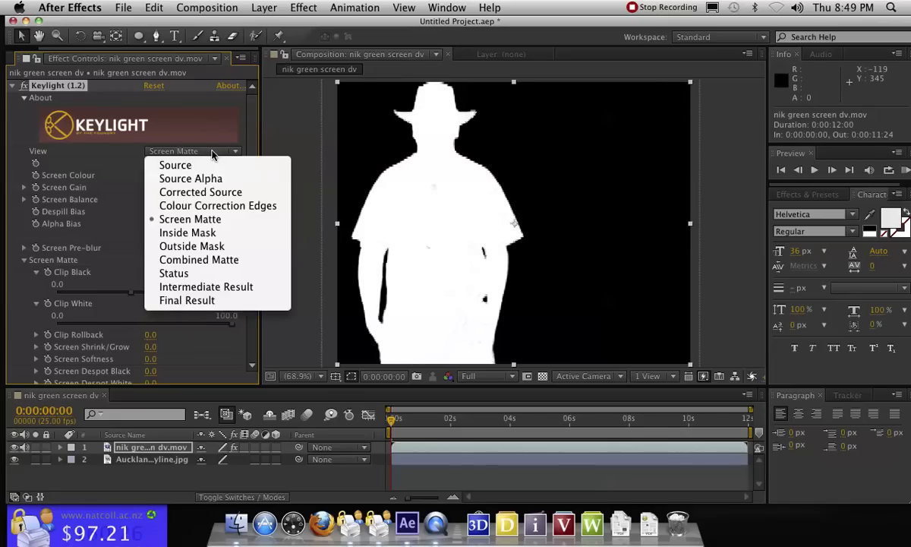
left_click(217, 300)
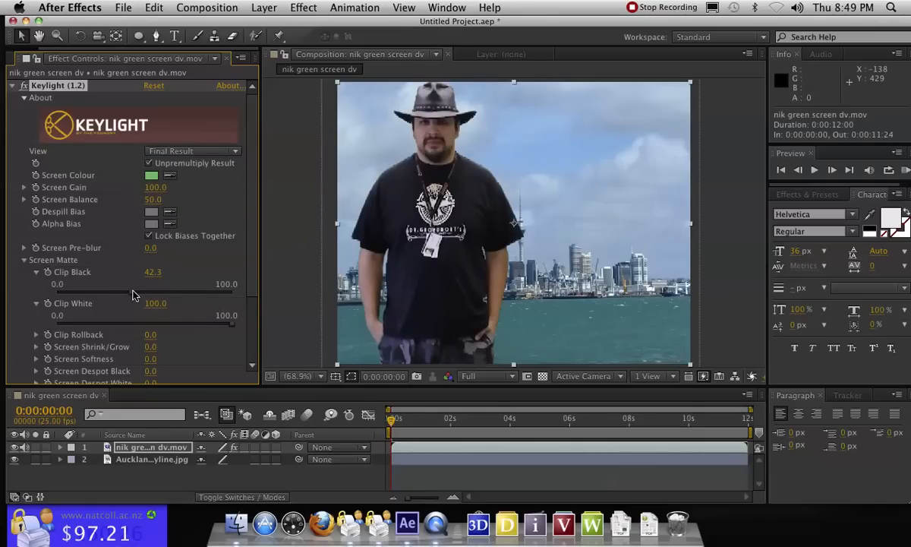
left_click_drag(118, 298, 139, 303)
left_click_drag(231, 324, 165, 321)
- Try several Clip Rollback amounts on the man's edges and set Clip Rollback to 1.3
left_click(36, 334)
scroll(107, 285, "down", 1)
left_click_drag(58, 343, 102, 344)
mouse_move(165, 341)
left_mouse_down()
mouse_move(283, 350)
mouse_move(176, 355)
left_mouse_up()
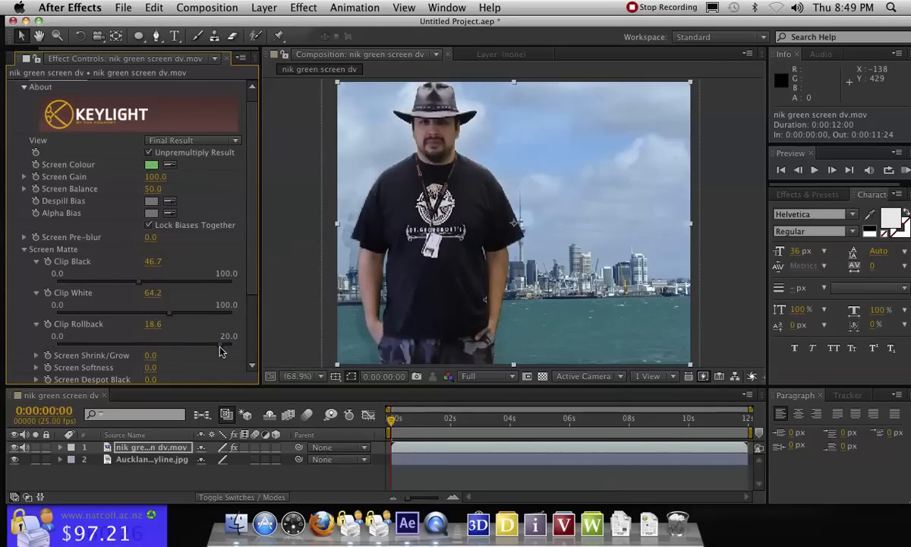
left_click_drag(221, 350, 102, 365)
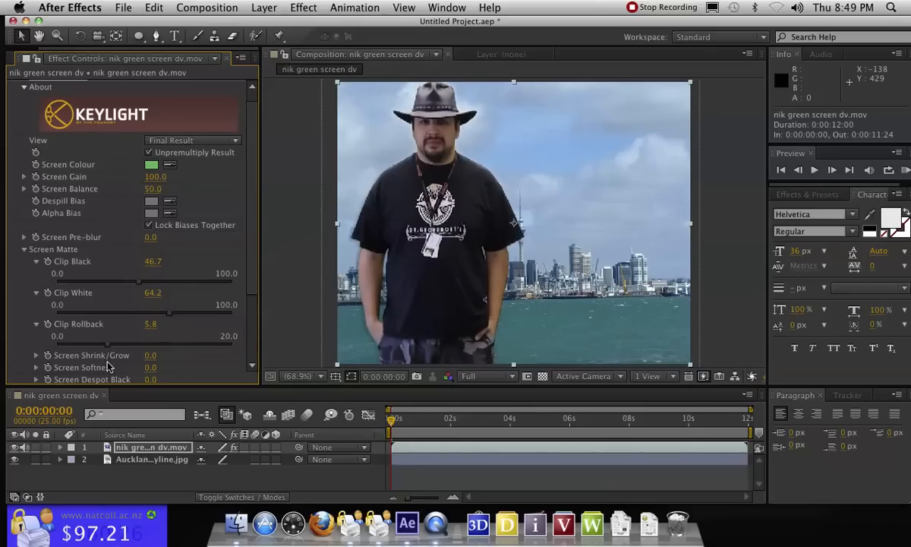
scroll(103, 266, "down", 2)
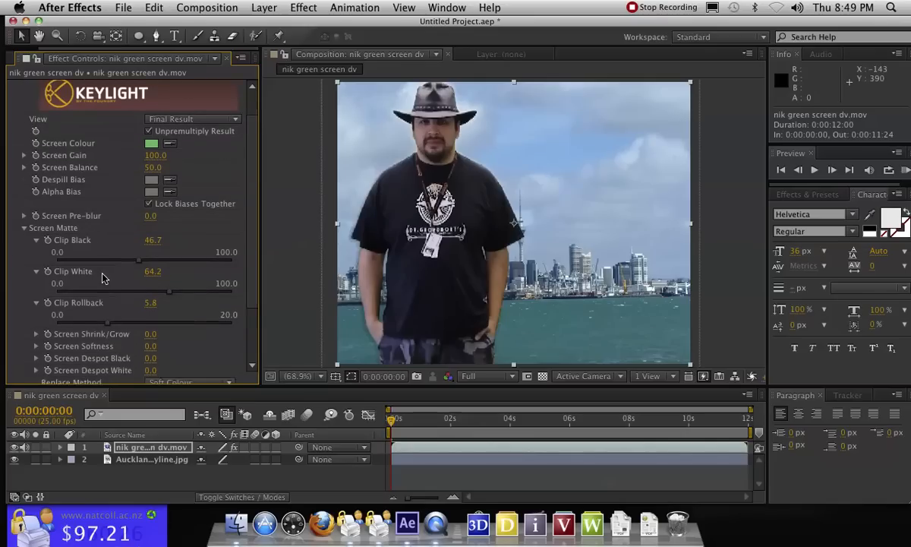
scroll(102, 277, "down", 1)
left_click(85, 311)
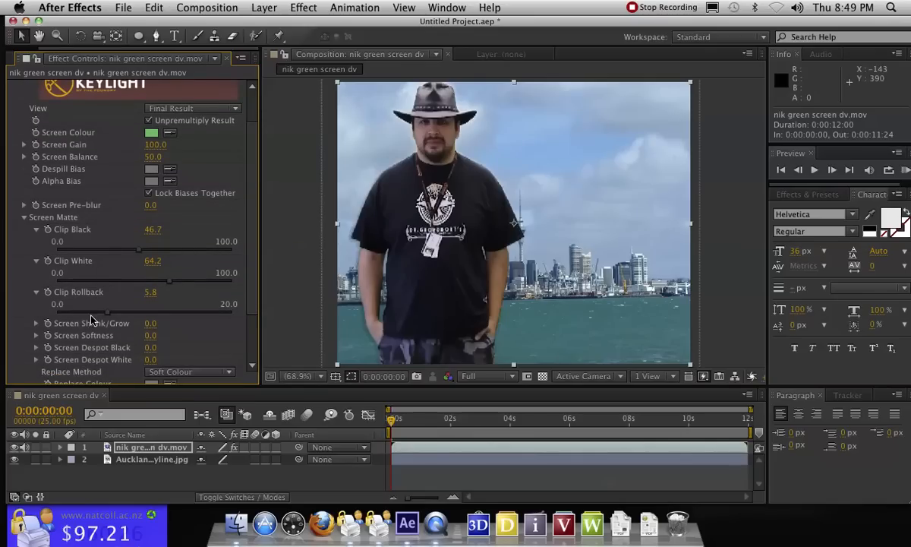
left_click_drag(78, 312, 68, 313)
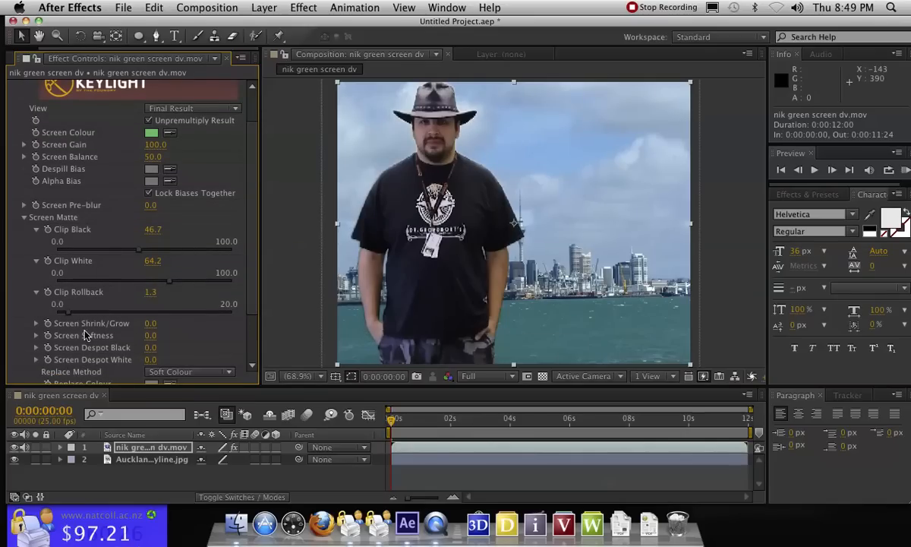
- Set Screen Shrink/Grow to -0.7 and Screen Softness to 0.7 in Keylight's Screen Matte settings
left_click(37, 323)
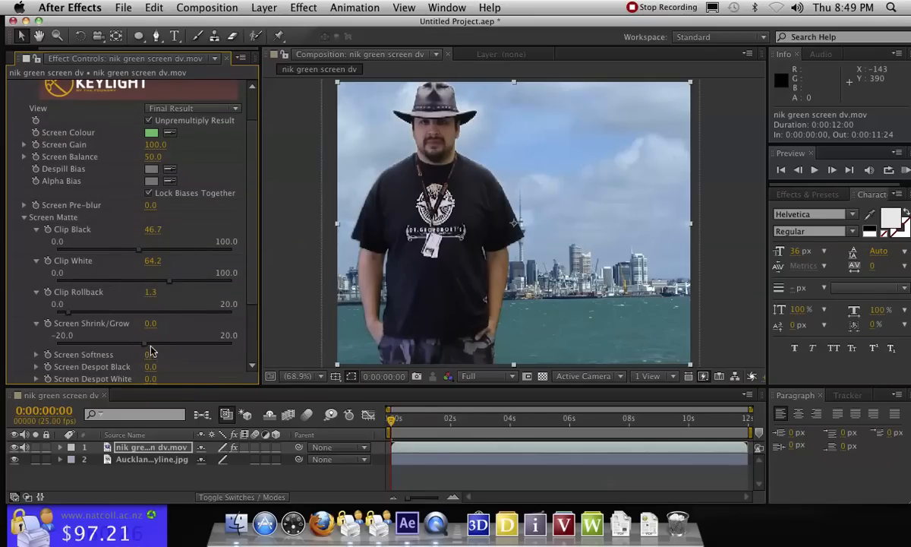
mouse_move(144, 348)
left_mouse_down()
mouse_move(135, 351)
mouse_move(197, 348)
mouse_move(141, 362)
left_mouse_up()
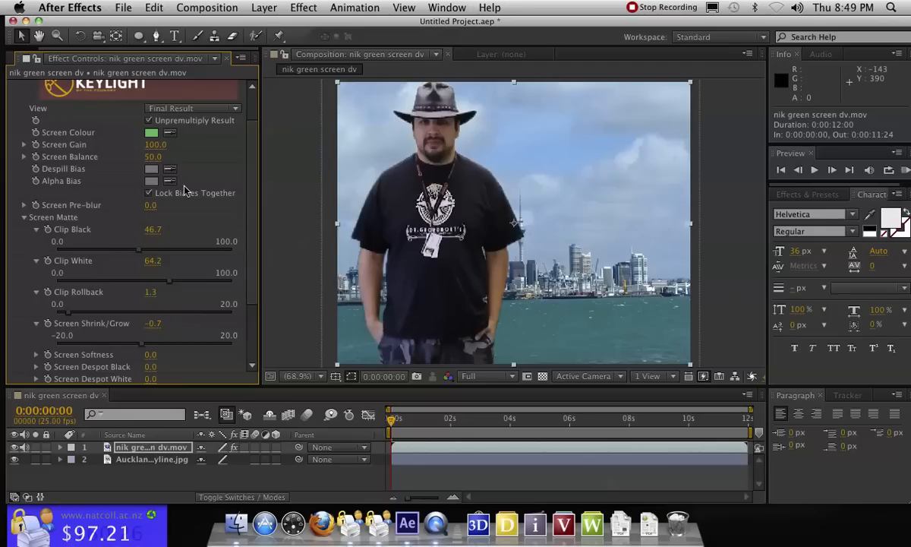
scroll(125, 255, "down", 5)
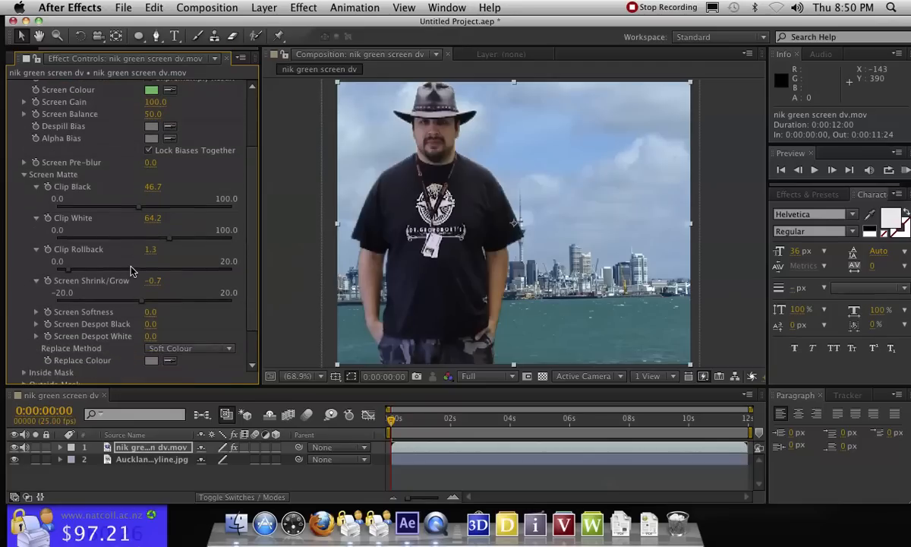
scroll(131, 269, "down", 1)
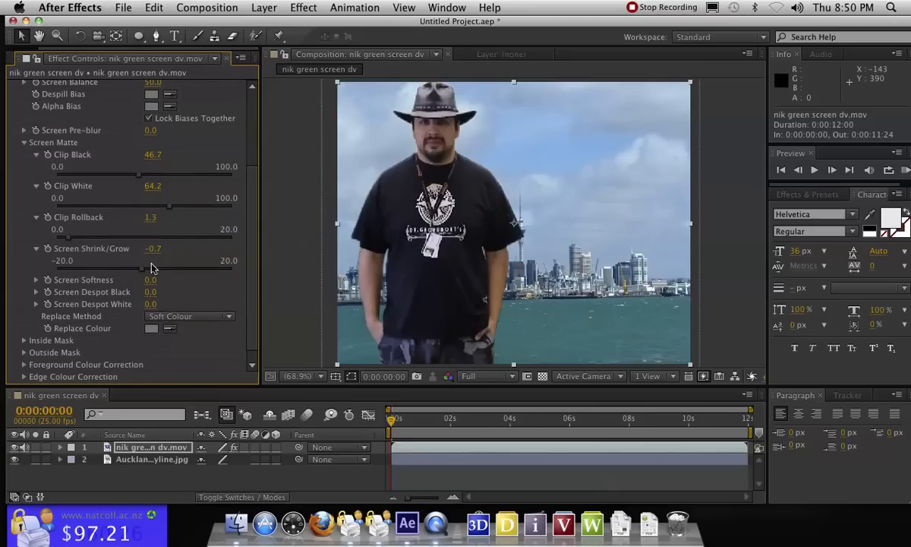
left_click(35, 280)
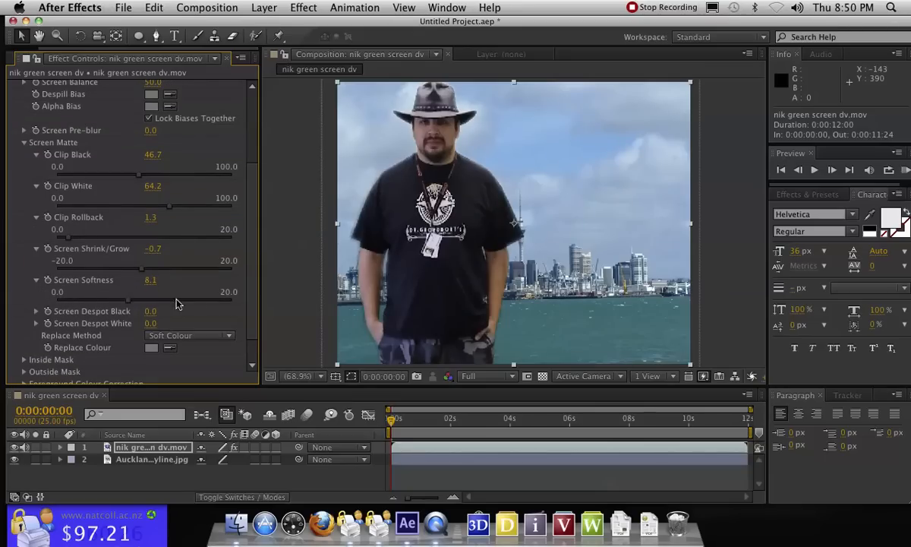
left_click(125, 298)
mouse_move(69, 302)
left_mouse_down()
mouse_move(255, 301)
mouse_move(237, 284)
mouse_move(144, 280)
mouse_move(81, 289)
mouse_move(61, 312)
left_mouse_up()
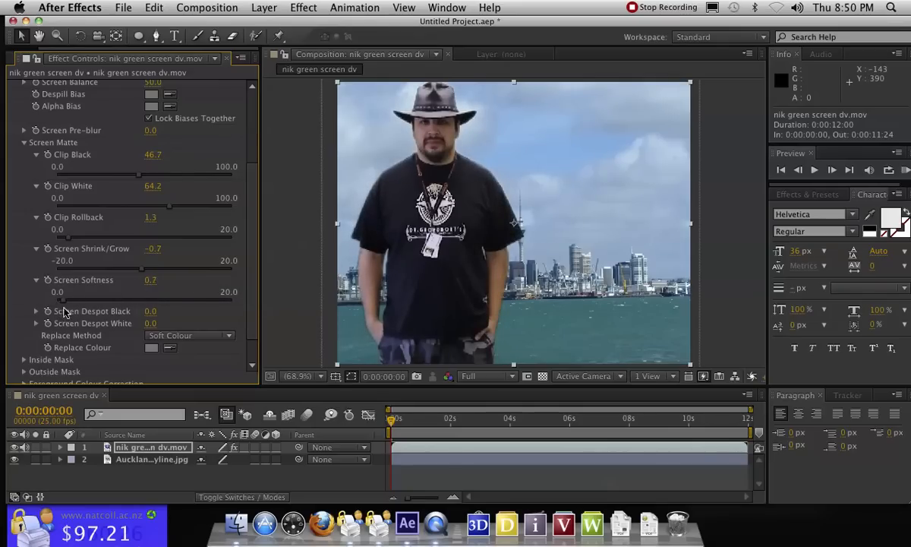
- Refine the Screen Matte settings to Shrink/Grow 0.8, Softness 1.0, Clip Rollback 0.5, Clip White 59.3 and Clip Black 40.2
mouse_move(139, 268)
left_mouse_down()
mouse_move(93, 276)
mouse_move(183, 279)
mouse_move(148, 282)
left_mouse_up()
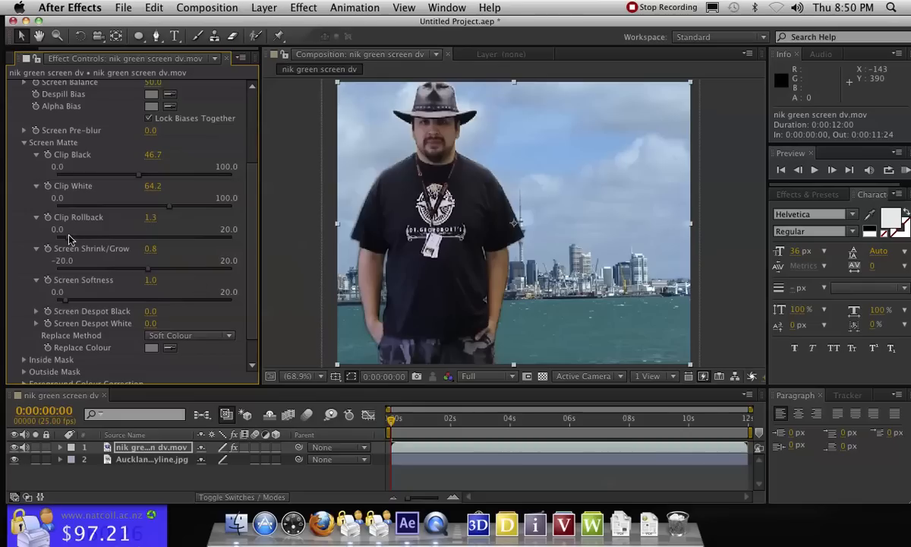
left_click_drag(53, 225, 63, 245)
left_click_drag(133, 212, 121, 216)
left_click_drag(161, 213, 162, 210)
mouse_move(138, 173)
left_mouse_down()
mouse_move(211, 180)
mouse_move(111, 179)
mouse_move(127, 184)
left_mouse_up()
- Expand Keylight's Screen Pre-blur setting and set it to 0.2
scroll(114, 177, "up", 4)
scroll(107, 171, "up", 2)
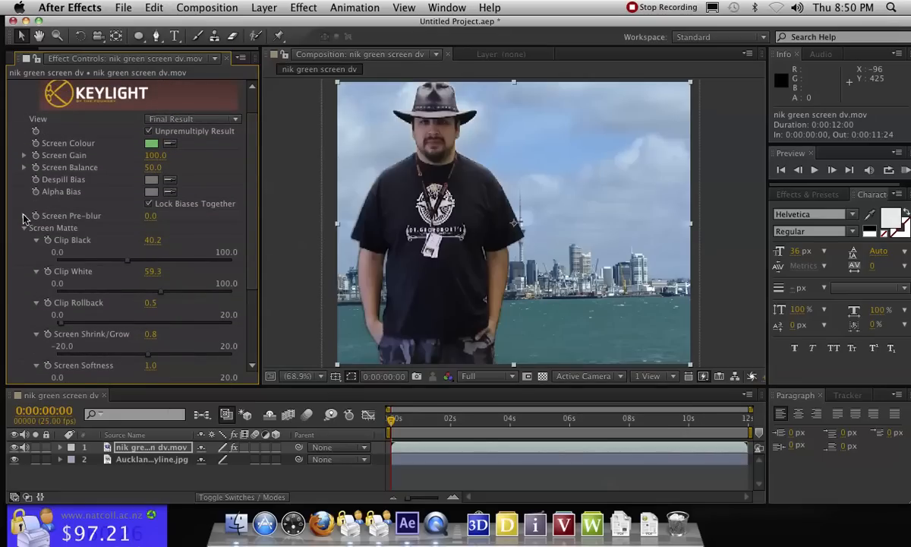
left_click(24, 216)
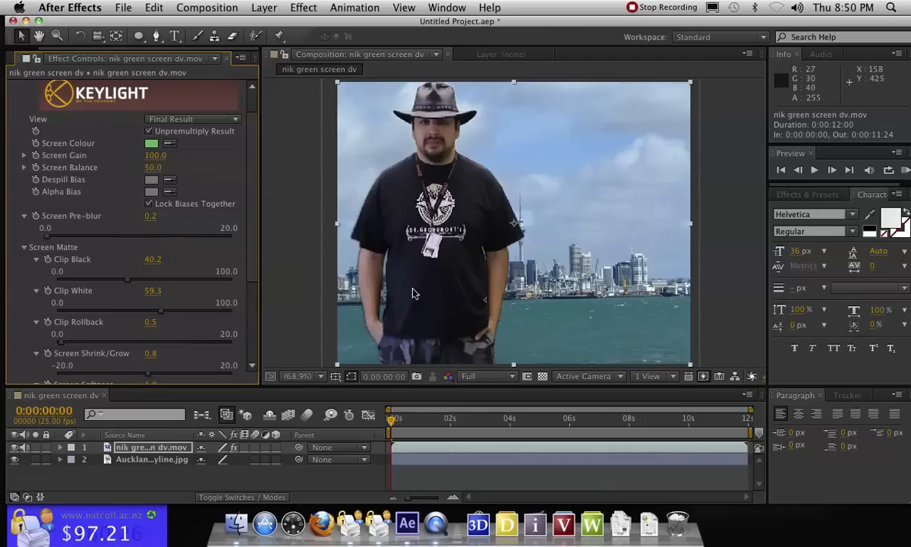
- Examine the refined key in the Screen Matte view at 100% magnification and return to the Final Result view
scroll(144, 193, "up", 3)
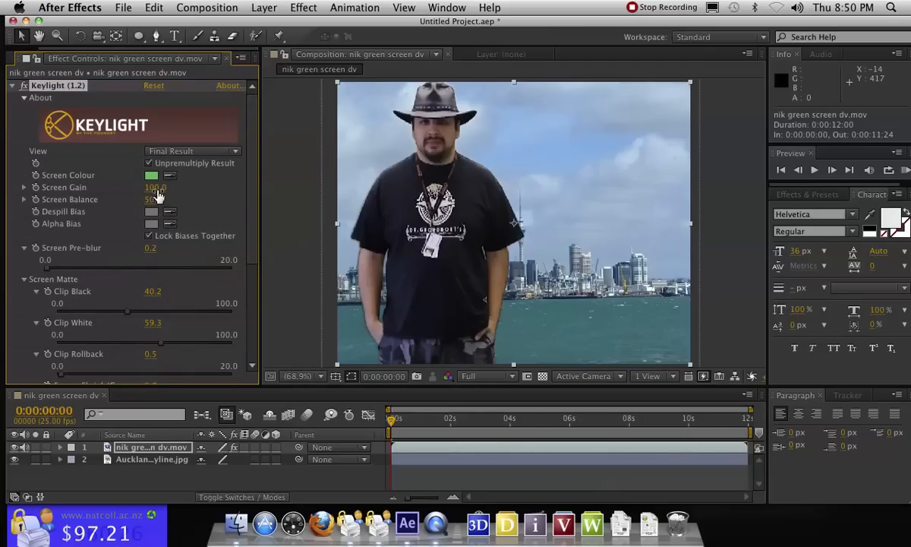
left_click(235, 152)
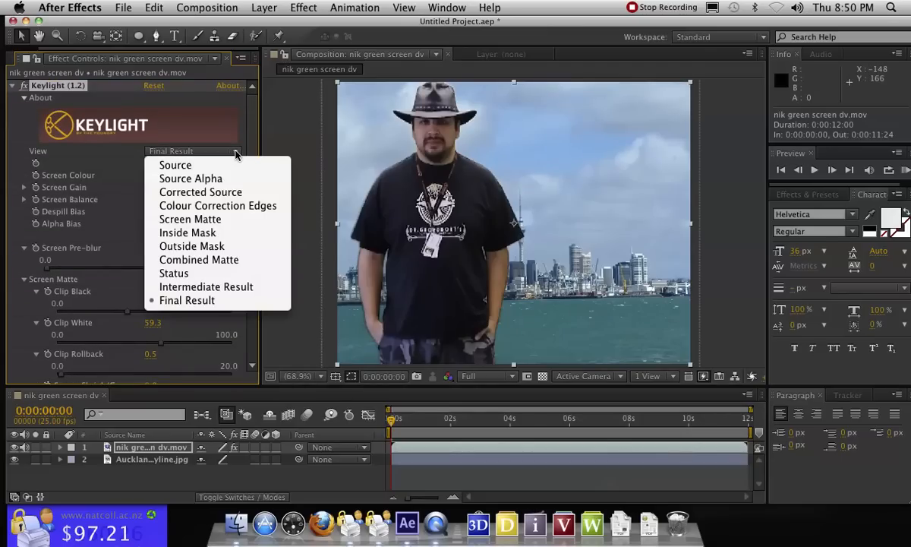
left_click(232, 221)
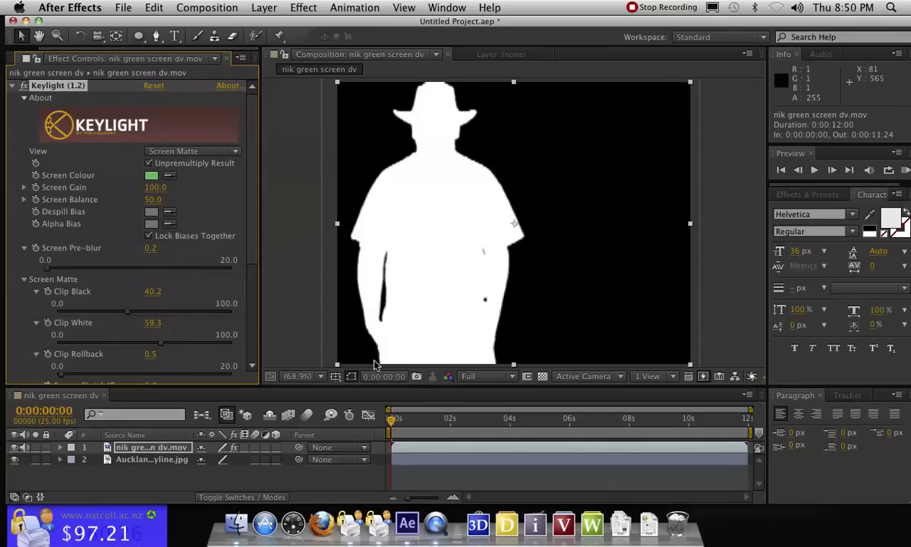
key("slash")
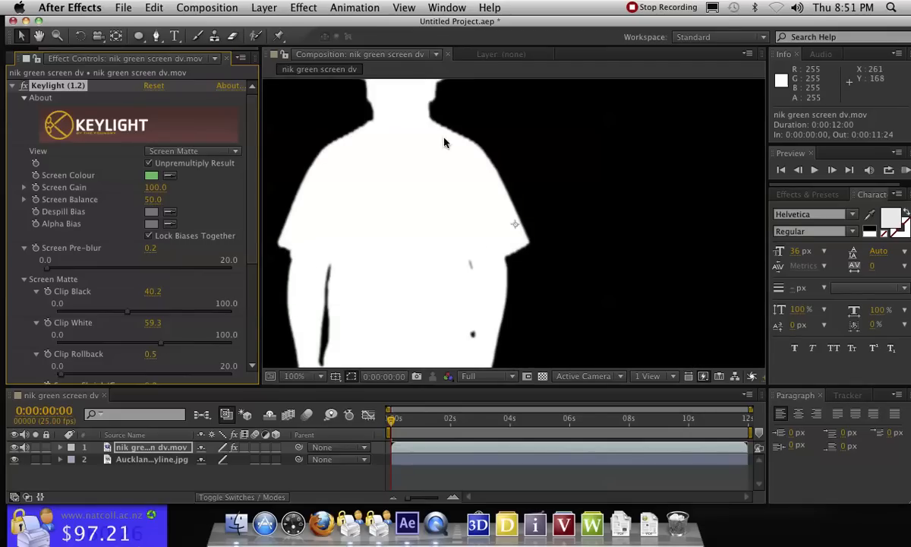
left_click(199, 150)
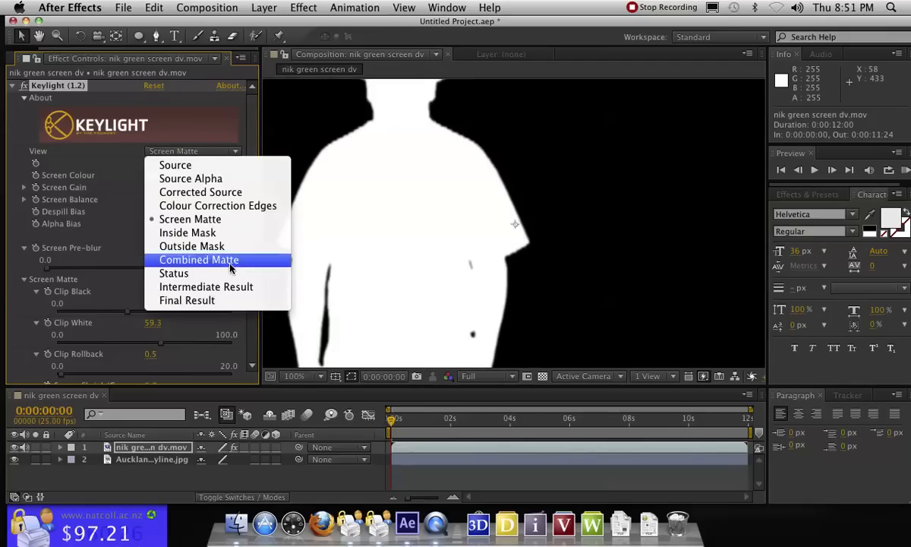
left_click(220, 294)
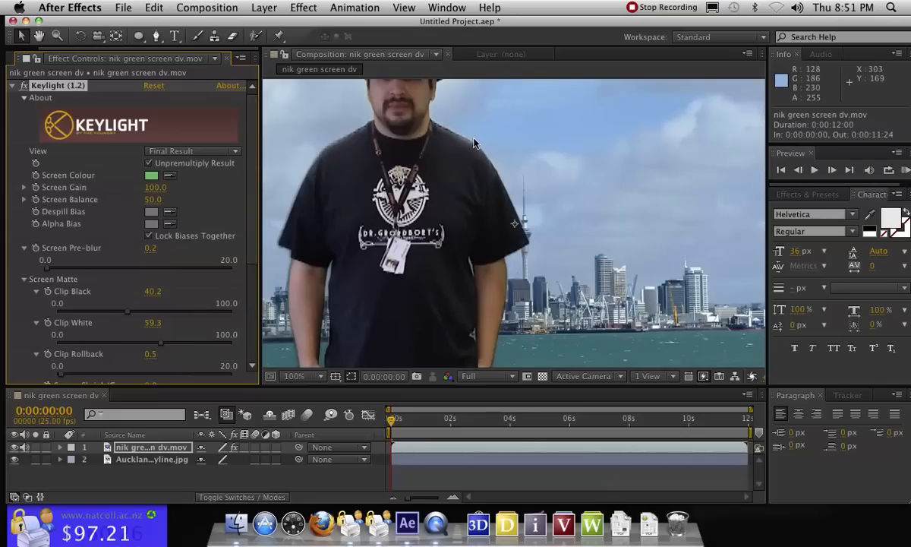
- Check the man's edges up close, reduce the composition view to 50%, and play a RAM preview of the composite
key("comma")
key("period")
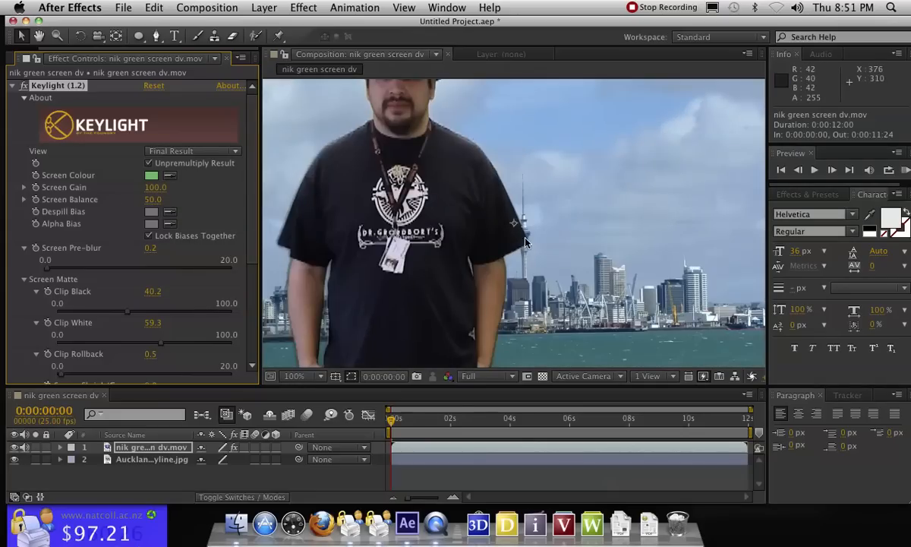
key("comma")
left_click(906, 174)
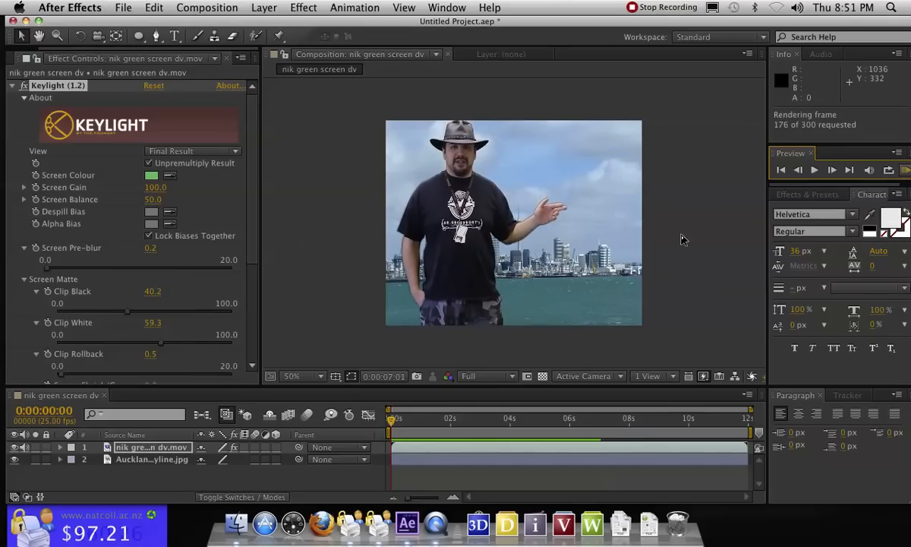
left_click(906, 171)
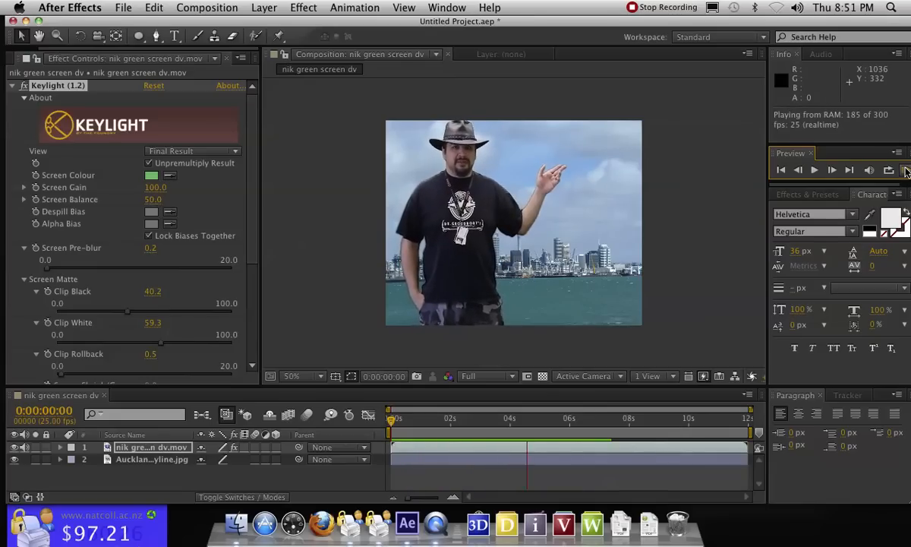
left_click(905, 171)
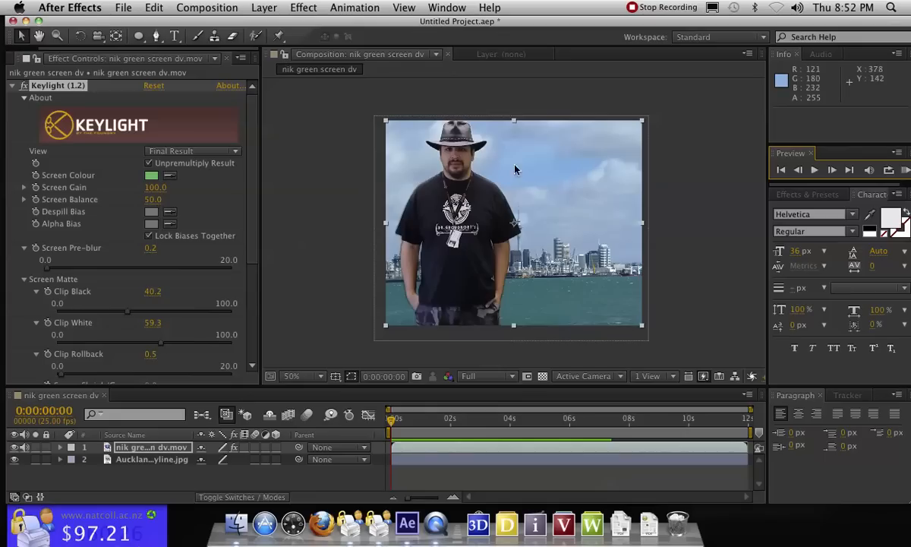
- Collapse the Keylight settings and apply the Curves colour correction effect to the green screen footage
left_click(11, 86)
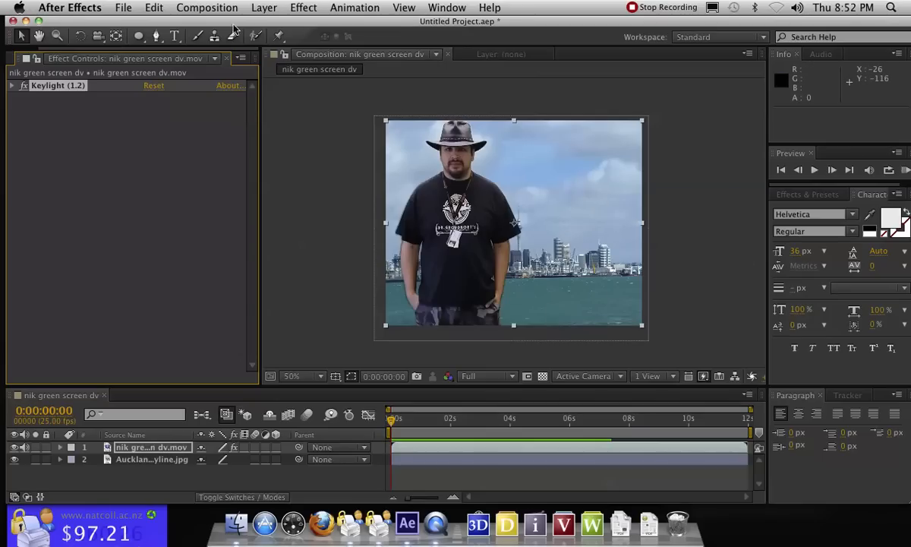
left_click(298, 9)
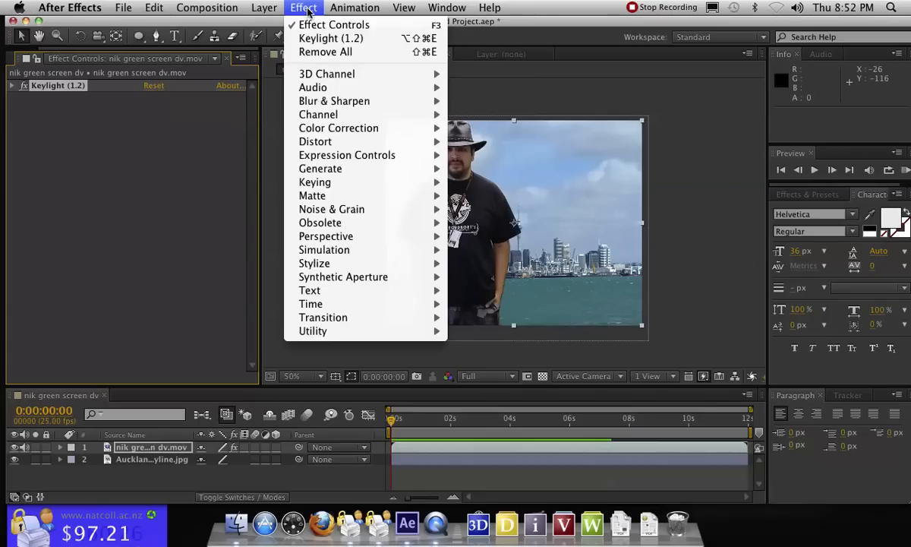
mouse_move(368, 188)
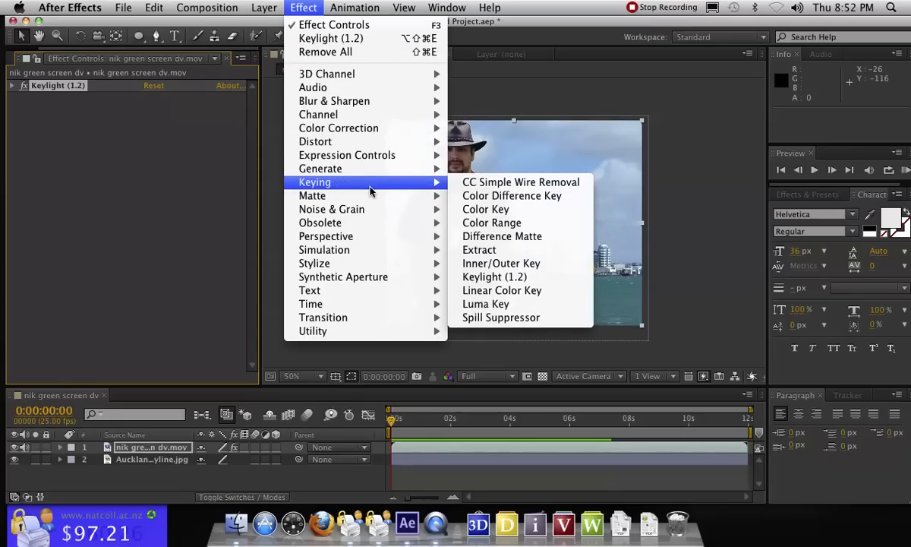
mouse_move(366, 128)
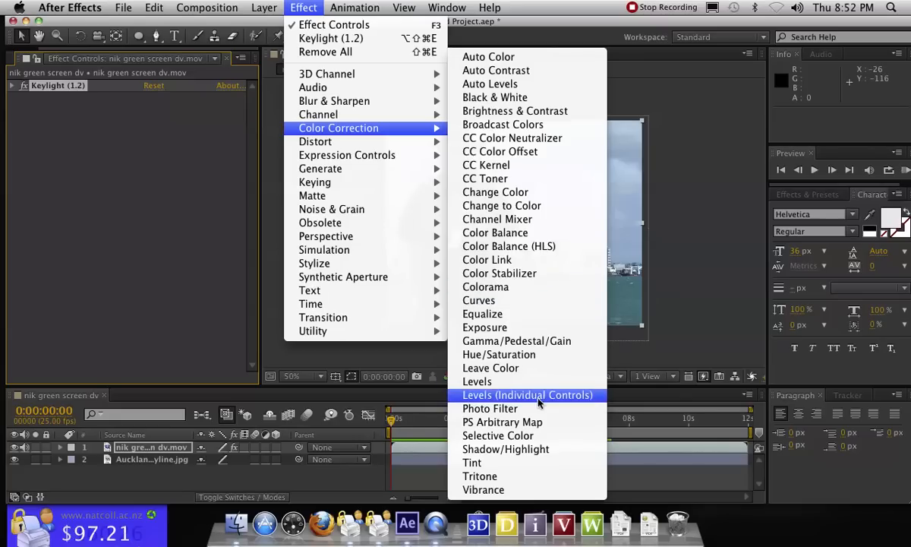
left_click(486, 301)
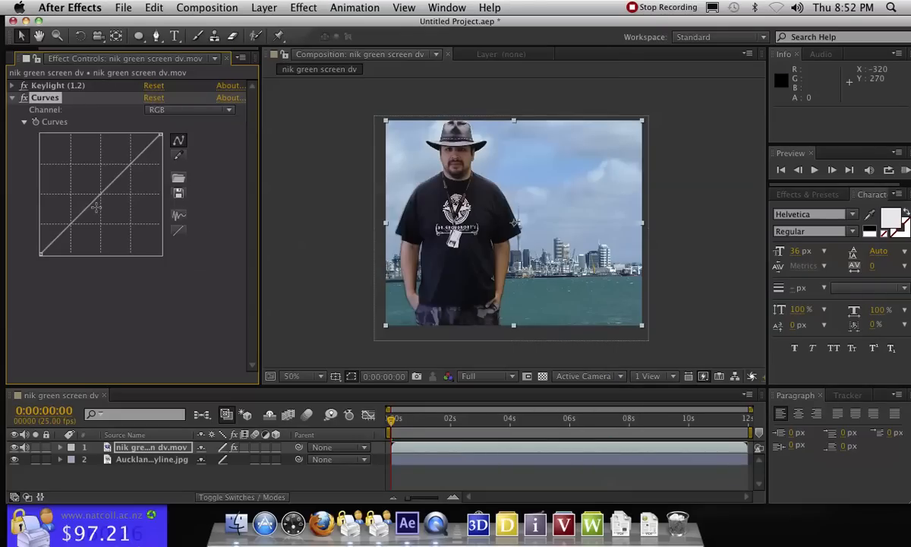
- In Curves, lower the midpoint of the red channel slightly and raise the midpoints of the green and blue channels slightly
left_click(207, 110)
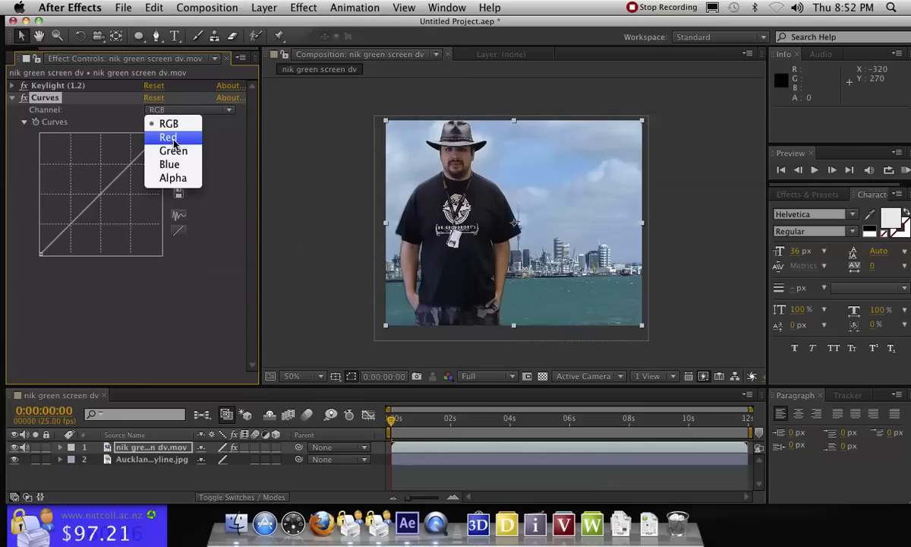
left_click(169, 138)
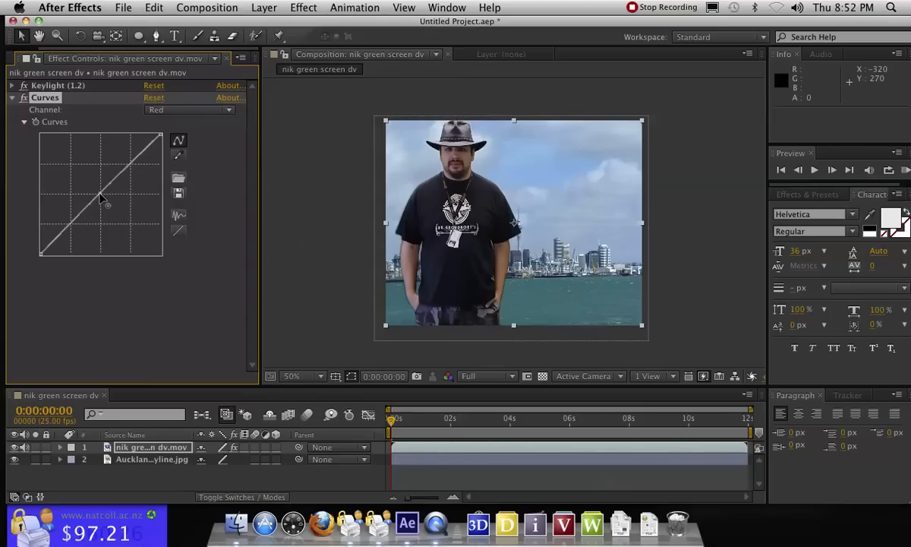
left_click_drag(101, 195, 103, 201)
left_click(202, 112)
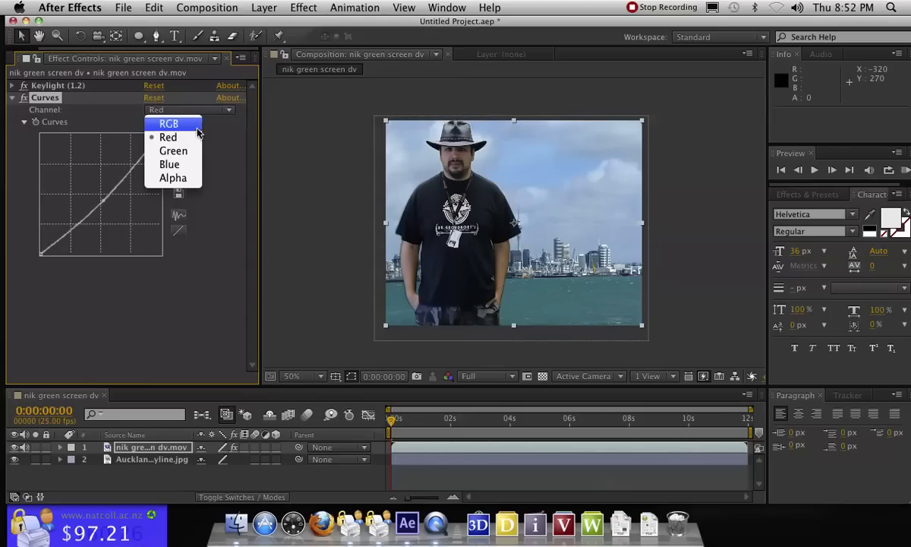
left_click(171, 152)
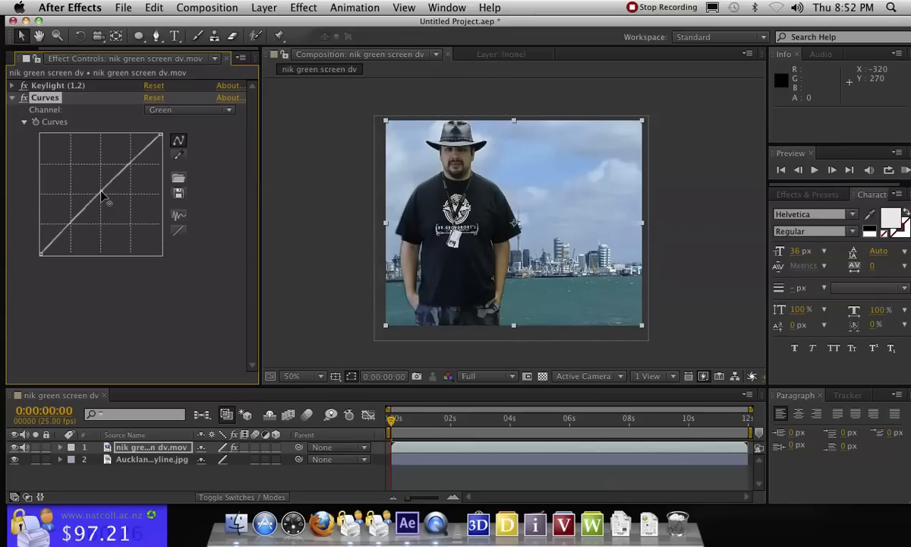
left_click(208, 111)
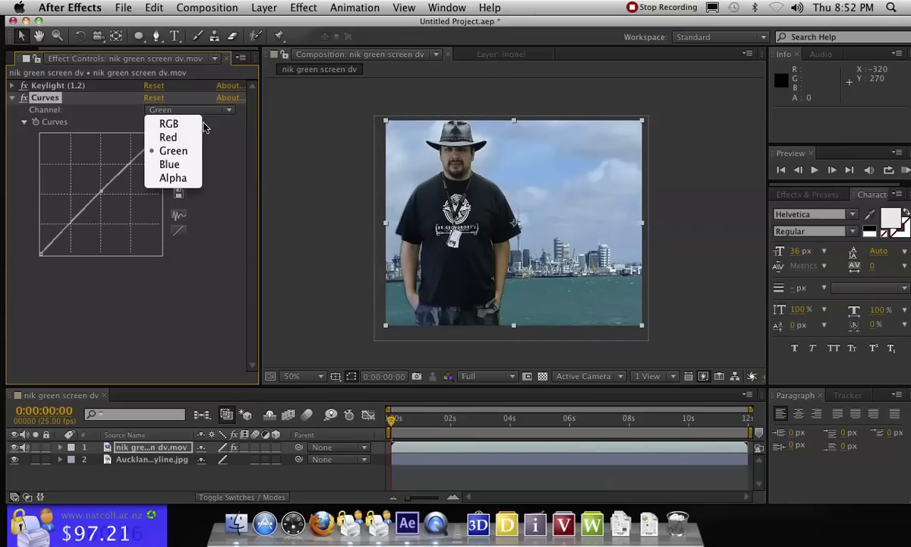
left_click(167, 164)
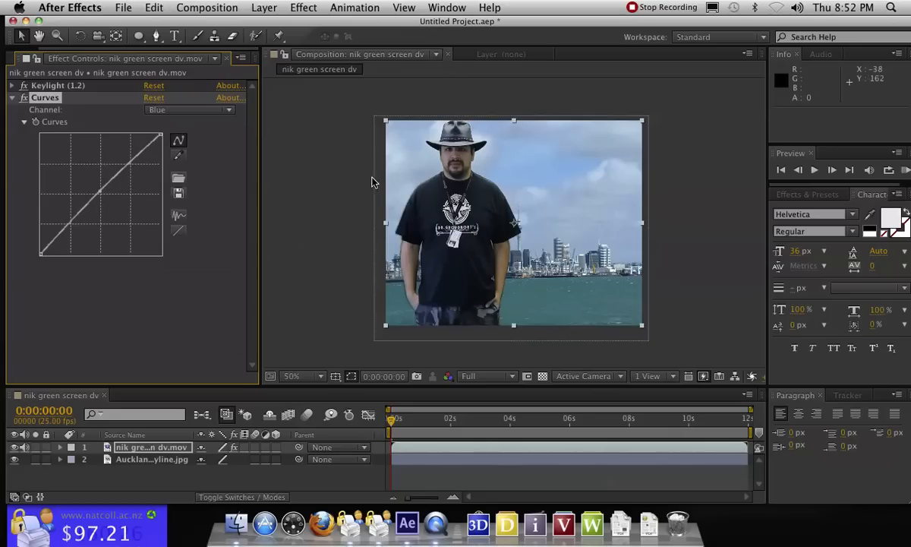
- Collapse the Curves settings and make the timeline area taller
left_click(23, 100)
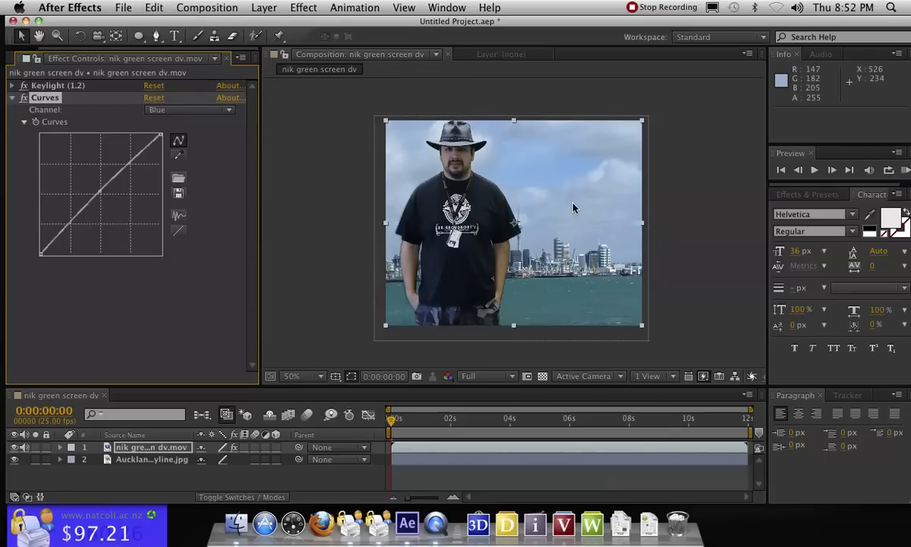
left_click(11, 98)
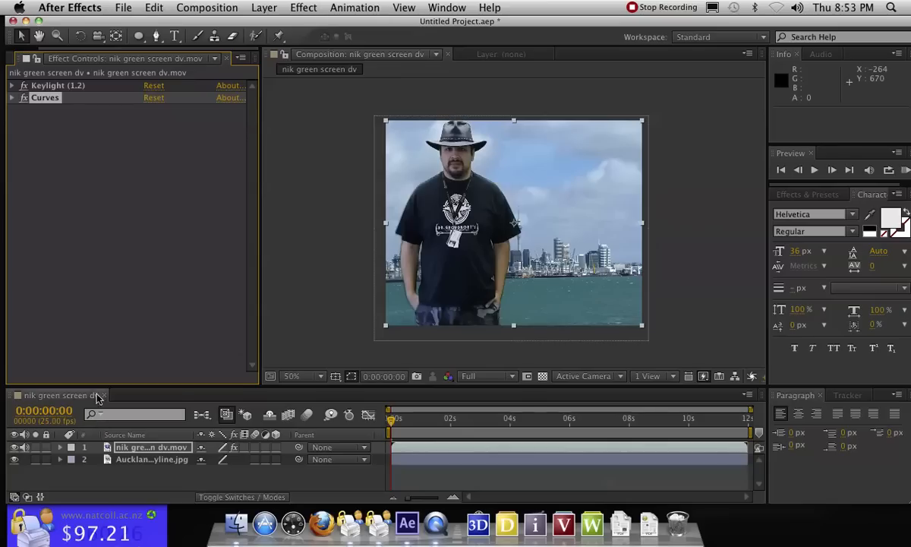
left_click_drag(174, 389, 178, 326)
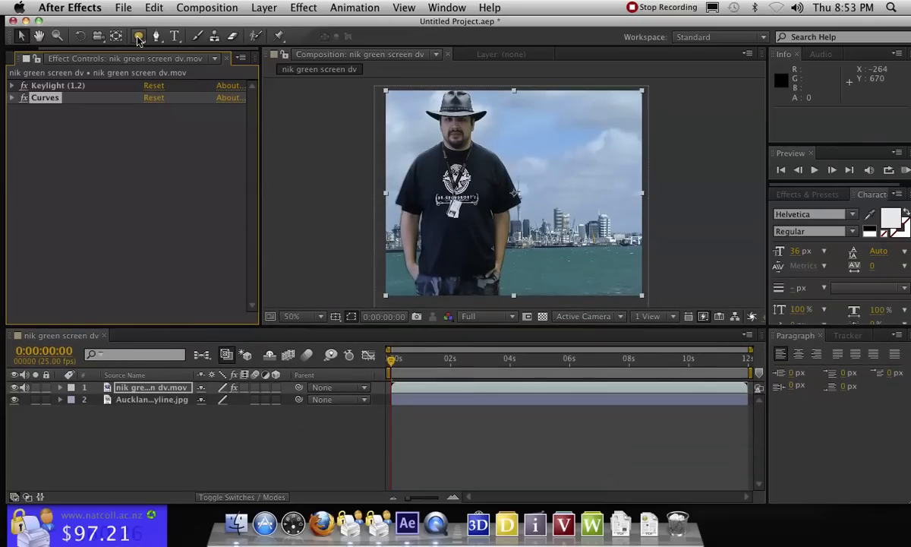
- Create a 720 × 576 px solid layer, sampling its colour from the sea and darkening it to 1B484A
left_click(205, 9)
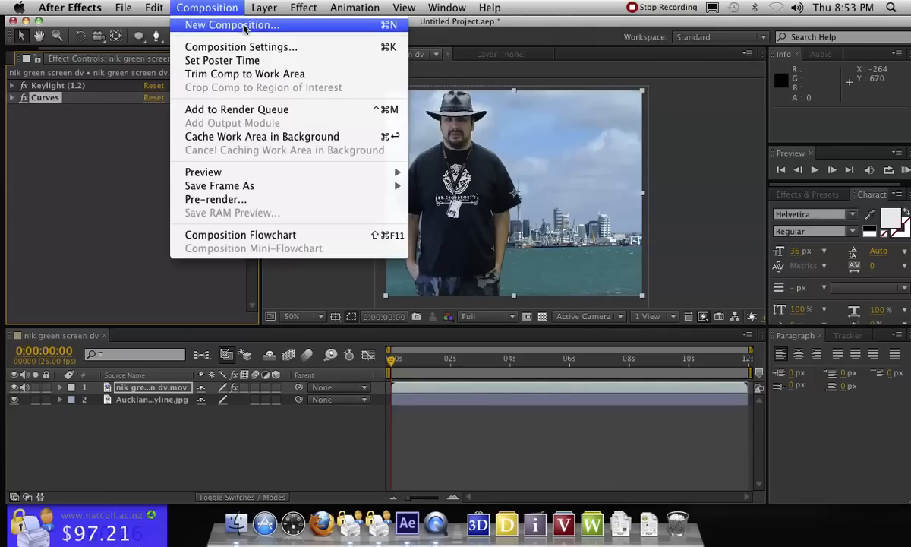
mouse_move(258, 9)
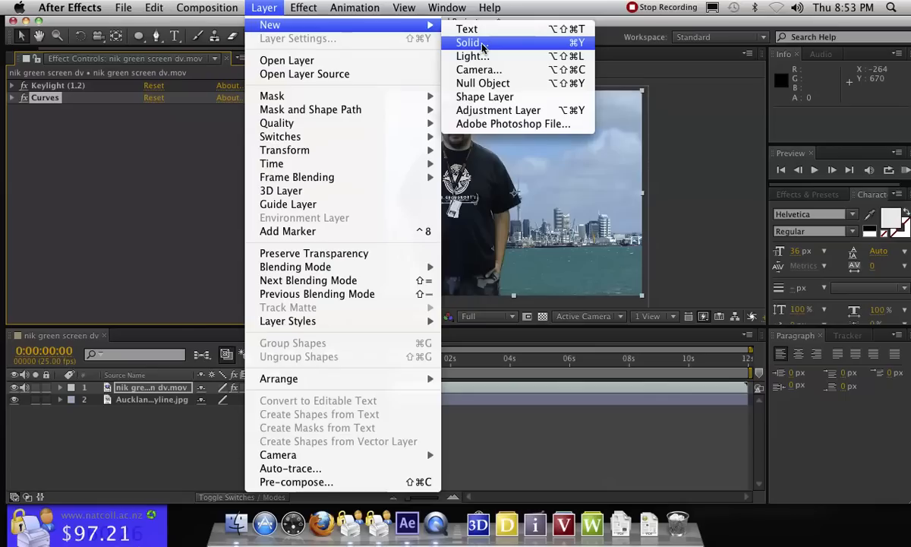
left_click(482, 44)
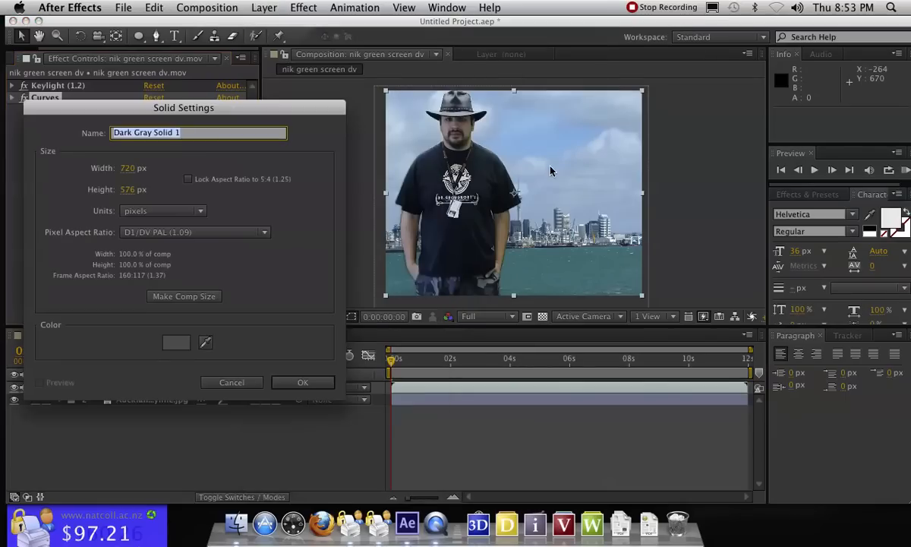
left_click(206, 344)
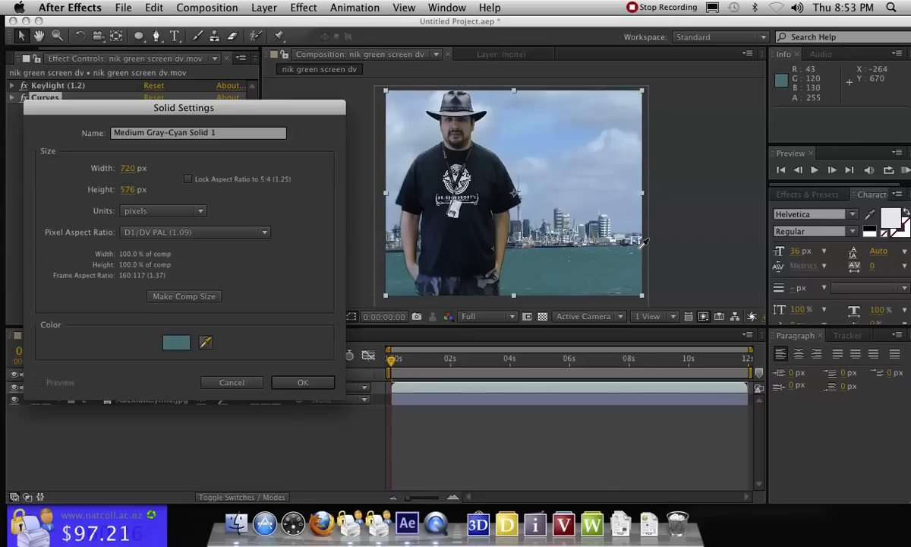
left_click(642, 245)
left_click(179, 344)
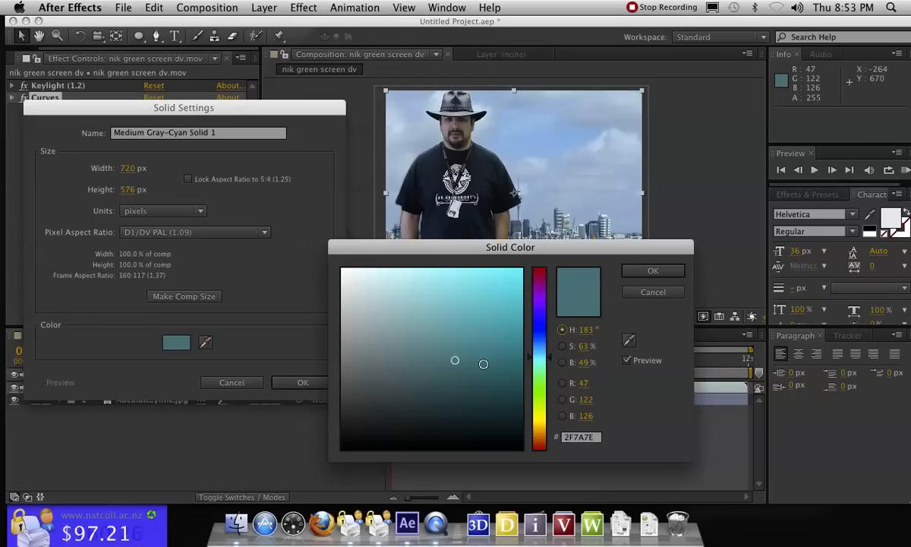
left_click_drag(455, 364, 456, 396)
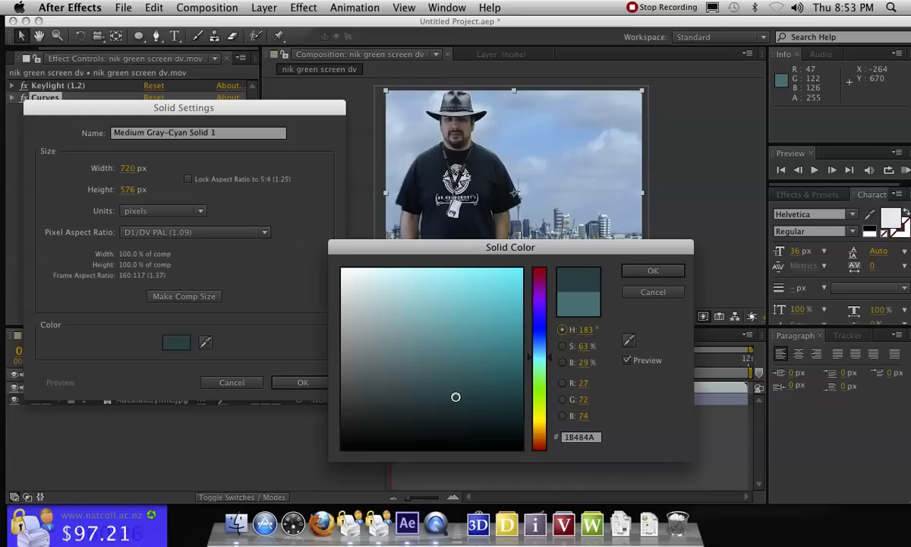
left_click(652, 270)
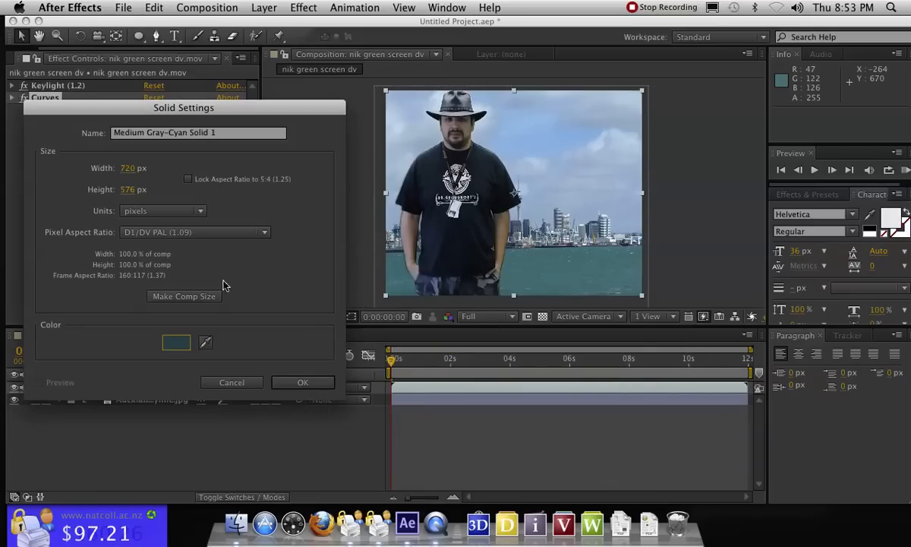
left_click(302, 382)
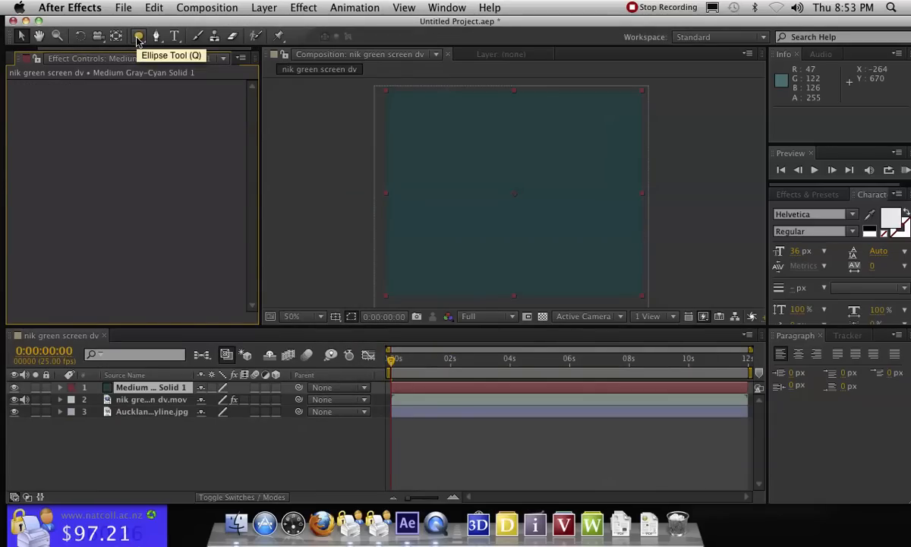
- Darken the solid's colour to 0C2122 in its layer settings
left_click(265, 7)
left_click(288, 39)
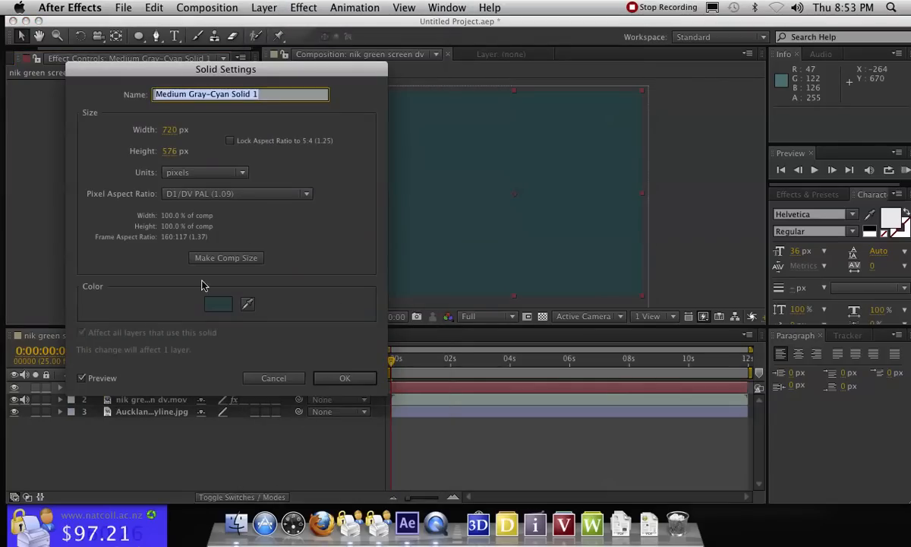
left_click(218, 304)
left_click(459, 425)
left_click_drag(459, 426, 457, 425)
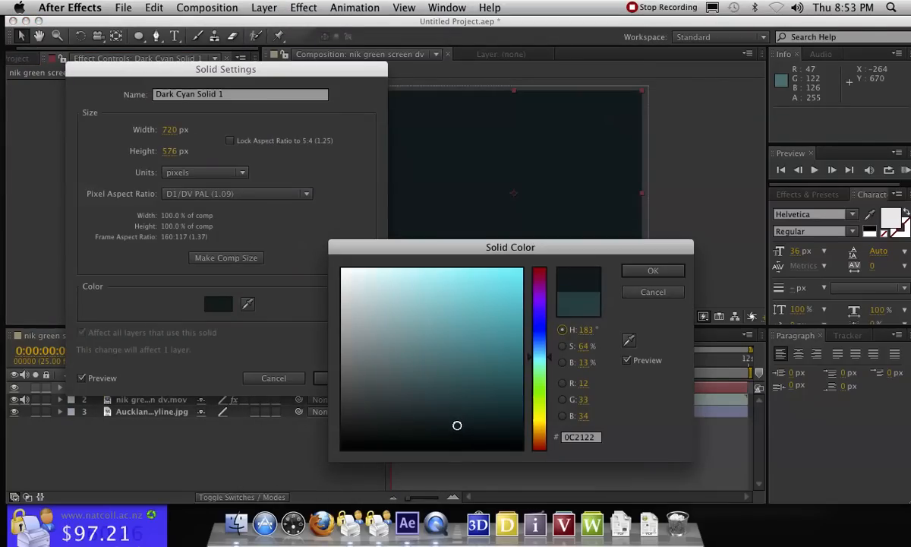
left_click(651, 270)
left_click(347, 377)
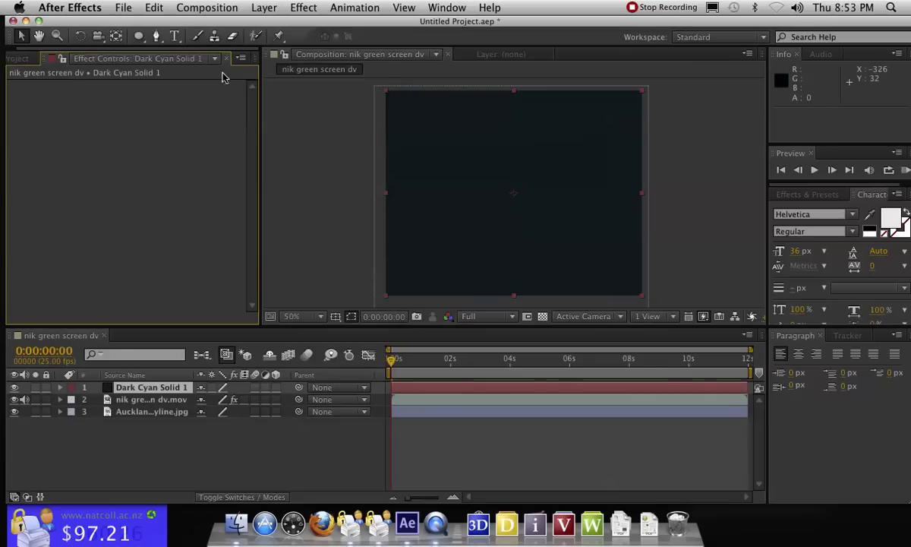
- Draw an elliptical mask about 654 × 508 px on the solid, nearly filling the frame, and invert it
left_click(138, 36)
left_click_drag(397, 100, 400, 106)
left_click_drag(422, 154, 630, 282)
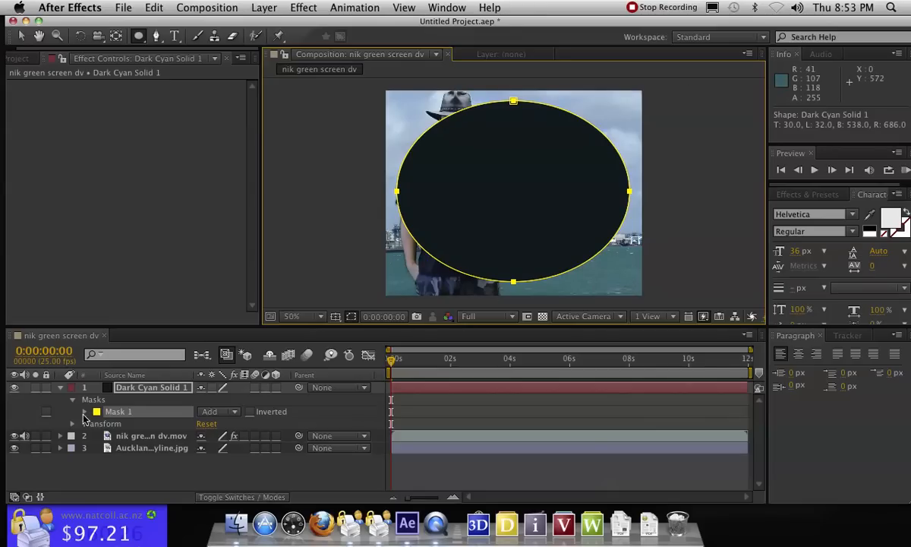
left_click(250, 412)
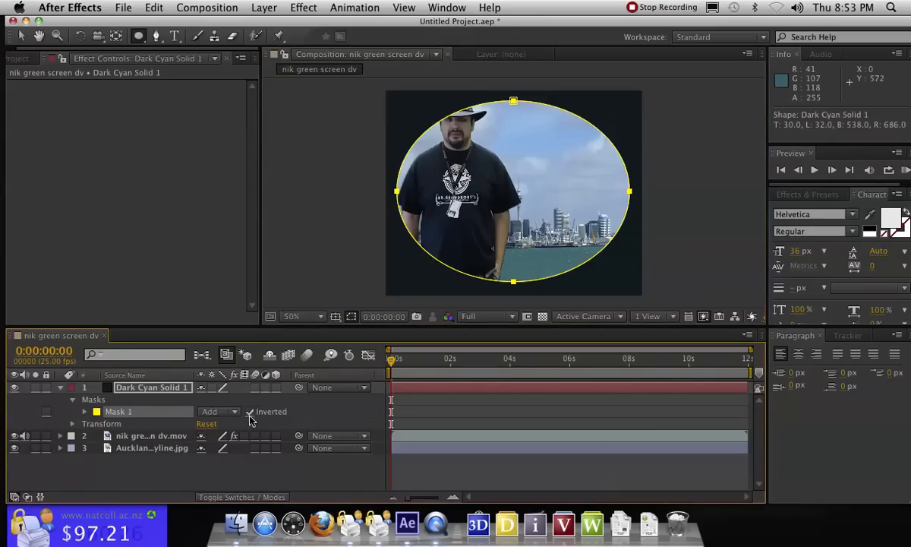
left_click(250, 412)
left_click(250, 412)
left_click(250, 412)
left_click(251, 413)
- Set the elliptical mask's feather to 190 pixels and collapse the mask settings
left_click(85, 412)
left_click(217, 436)
type("45")
key("Return")
left_click_drag(259, 435, 359, 434)
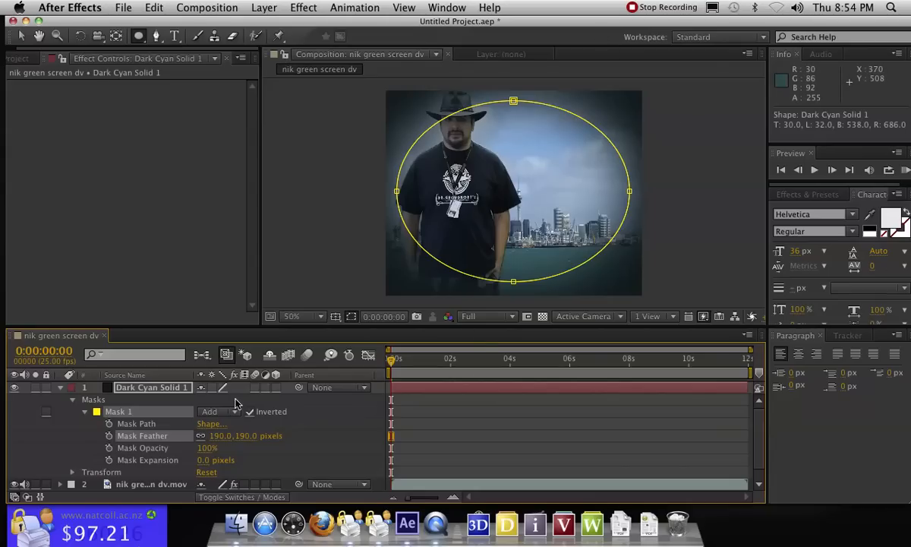
left_click(85, 411)
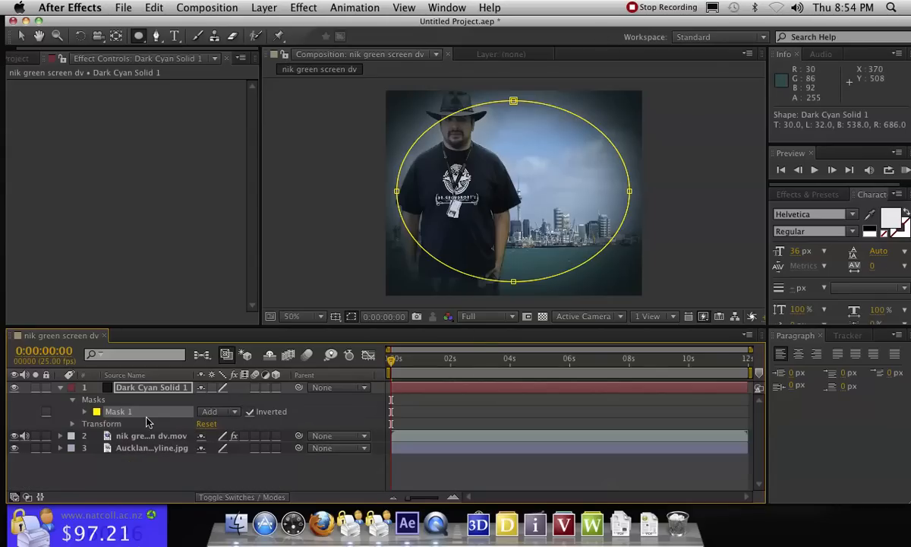
left_click(72, 398)
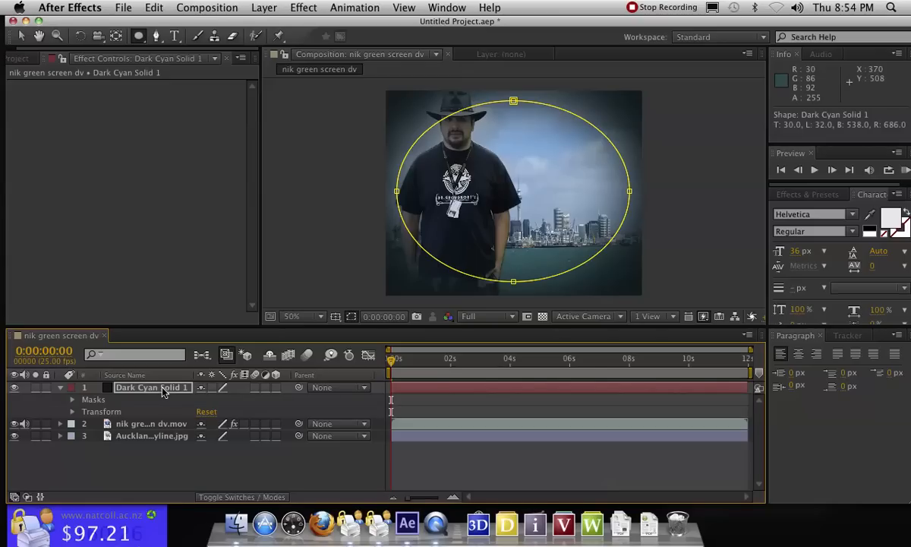
- Change the dark cyan solid's blending mode to Overlay
right_click(162, 391)
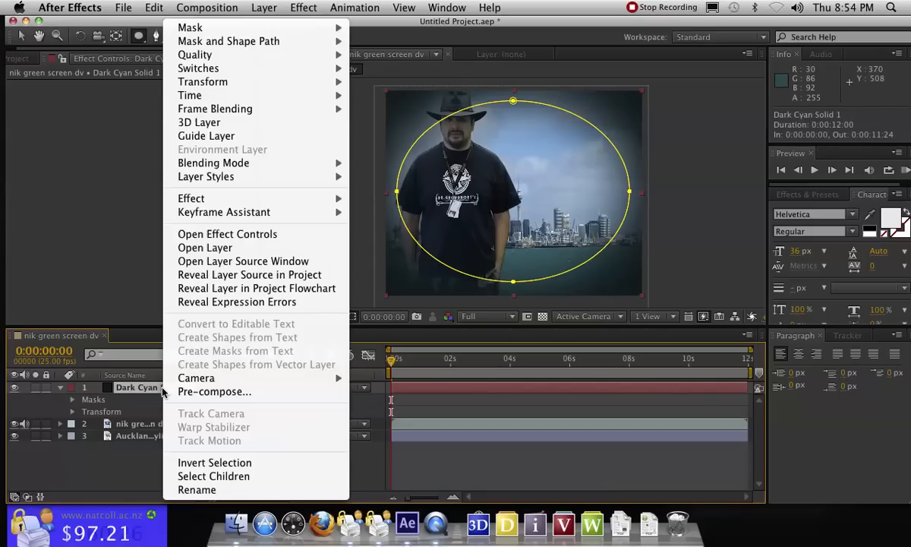
mouse_move(230, 201)
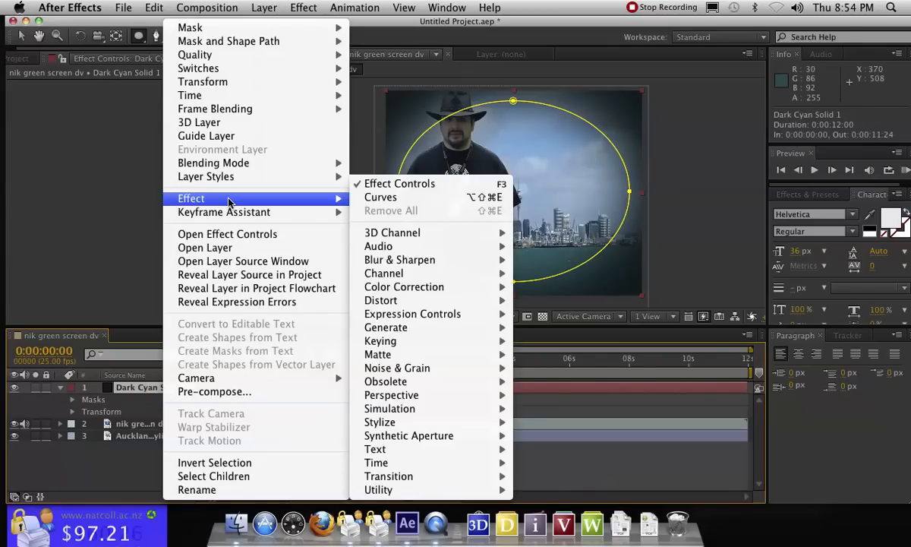
mouse_move(226, 162)
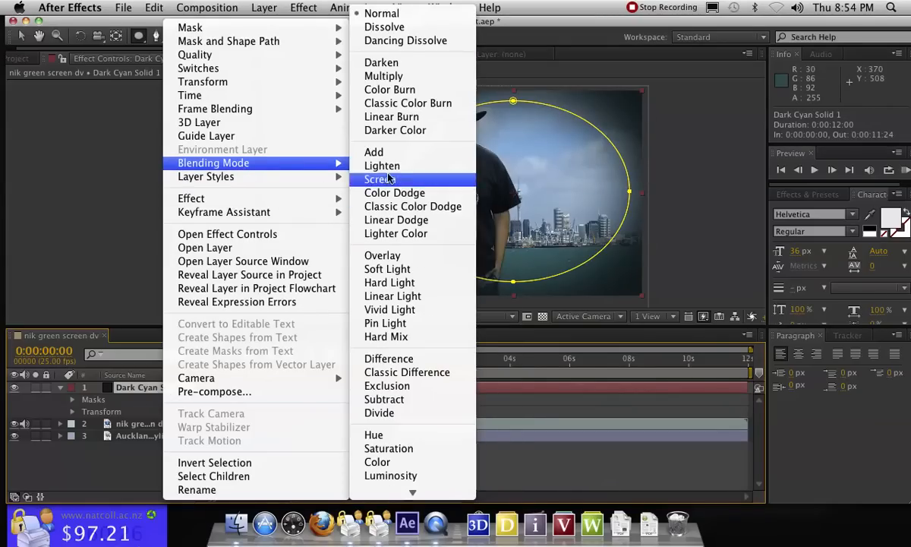
left_click(411, 256)
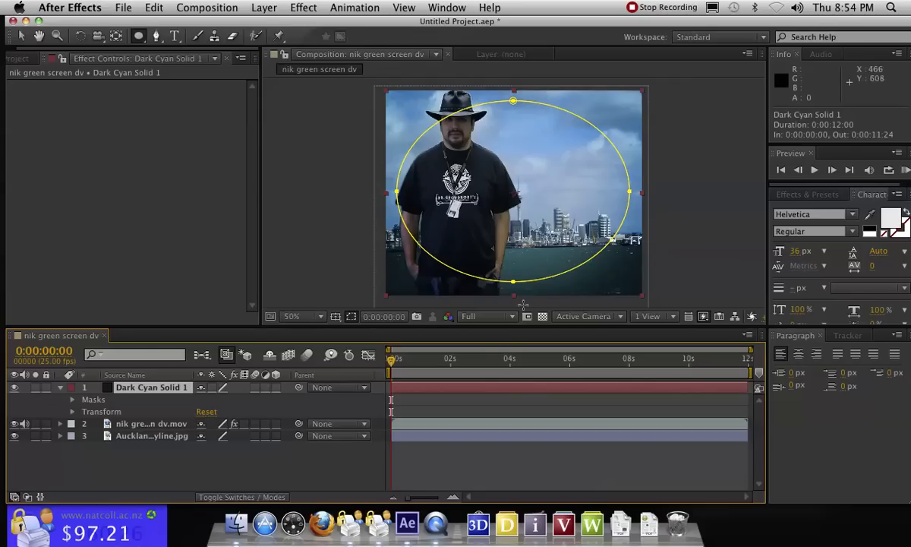
- Select the Auckland skyline layer to hide the mask outline, and play a RAM preview of the vignetted composite
left_click(158, 436)
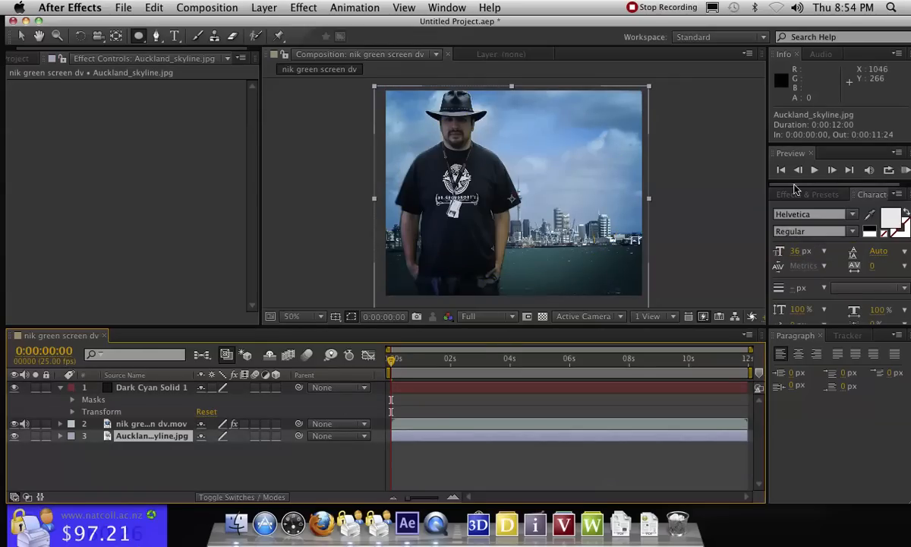
left_click(906, 171)
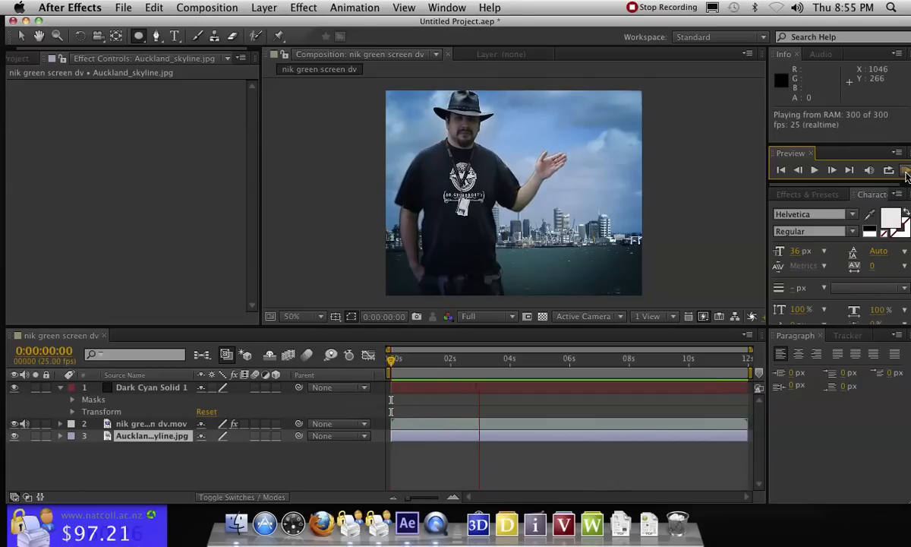
left_click(906, 173)
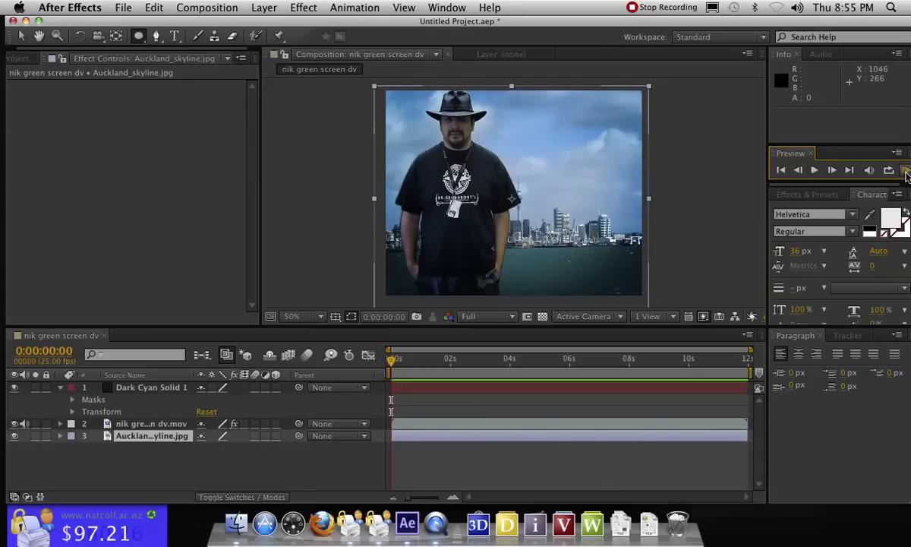